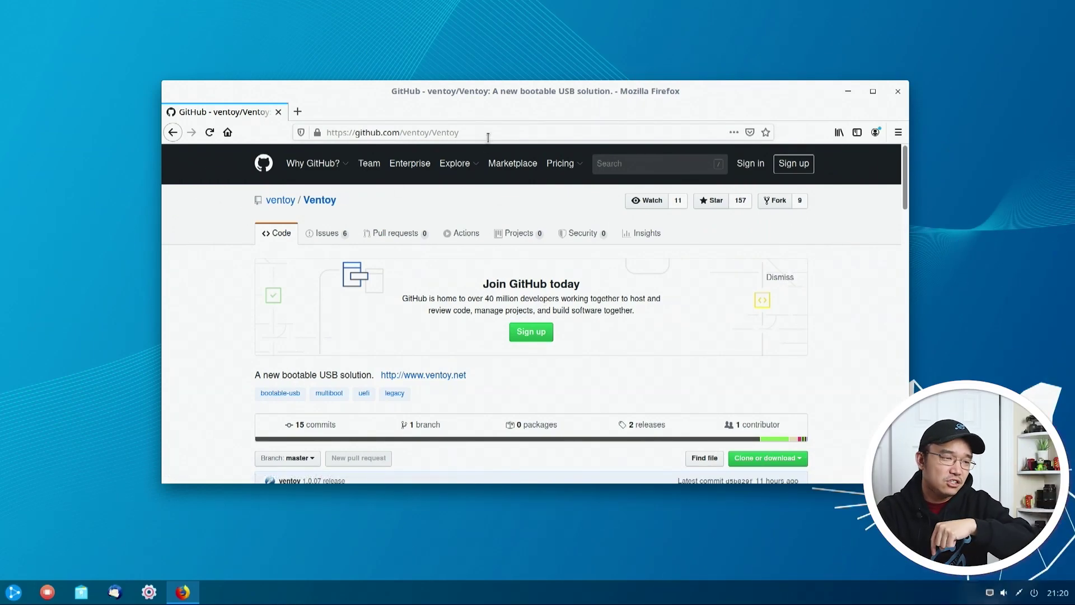
Step: Copy the Ventoy repository URL from Firefox's address bar and open a terminal beside it
{"action": "left_click", "coordinate": [487, 135]}
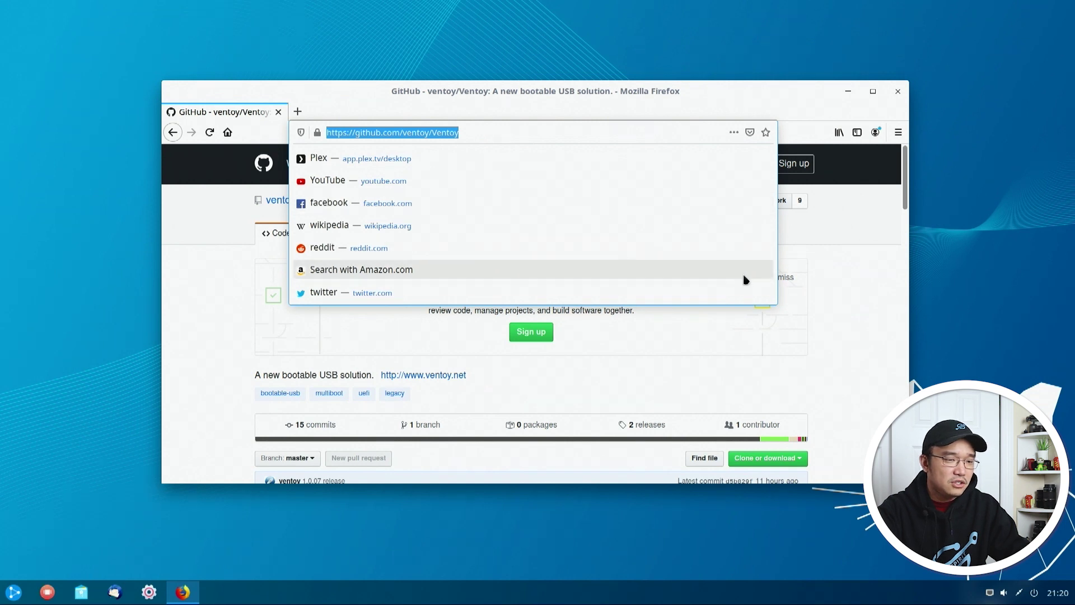
{"action": "left_click", "coordinate": [871, 361]}
{"action": "scroll", "coordinate": [700, 314], "scroll_direction": "down", "scroll_amount": 3}
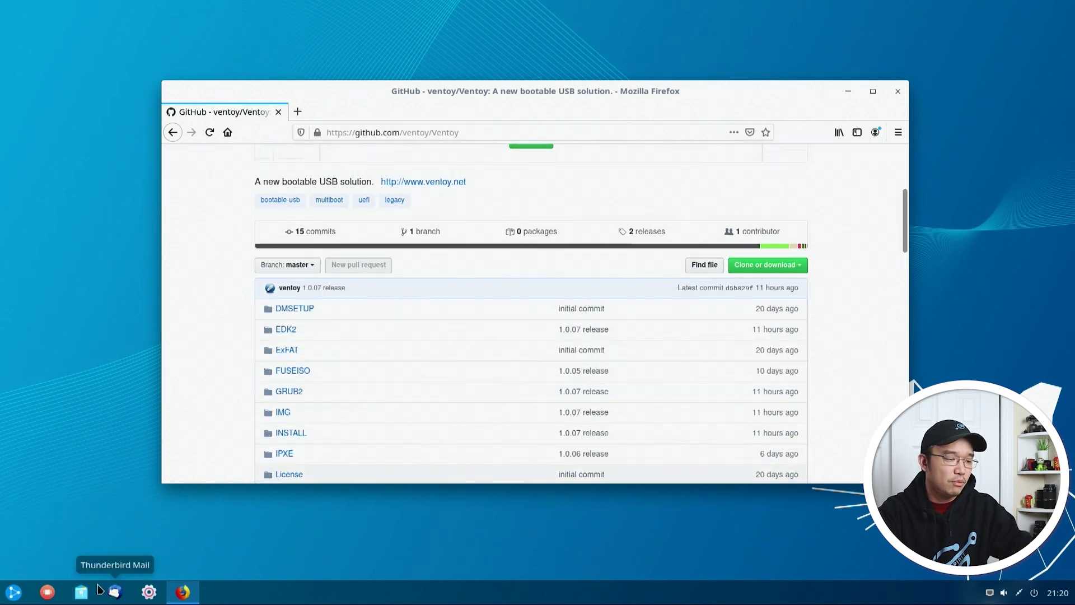
{"action": "key", "text": "ctrl+alt+t"}
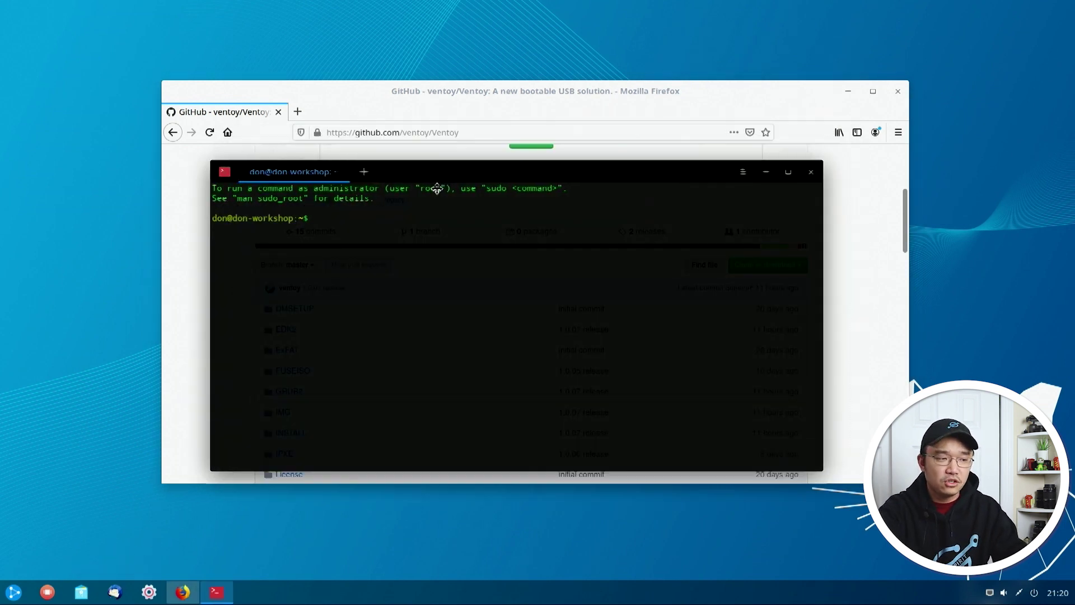
{"action": "left_click_drag", "start_coordinate": [437, 187], "coordinate": [355, 264]}
{"action": "left_click", "coordinate": [478, 133]}
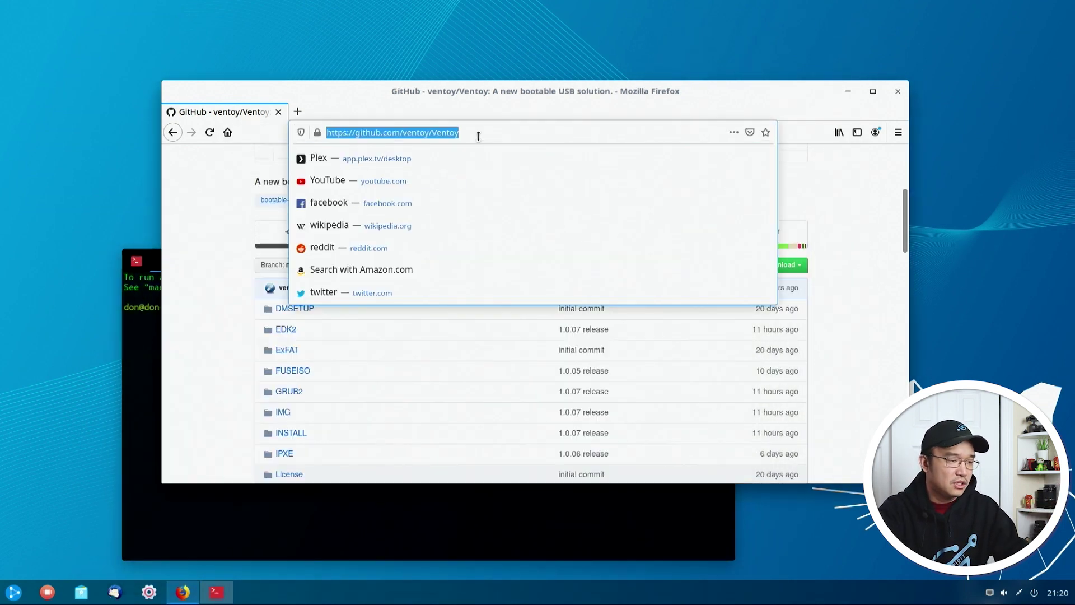
{"action": "left_click", "coordinate": [393, 514]}
{"action": "type", "text": "git "}
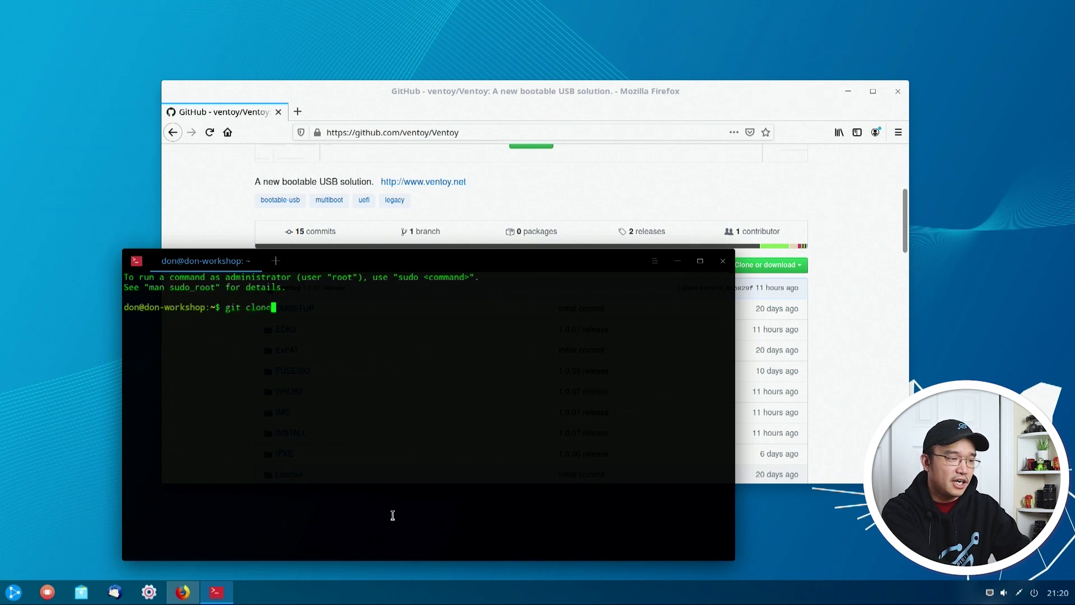
{"action": "type", "text": "clone"}
{"action": "type", "text": "https://github.com/ventoy/Ventoy"}
{"action": "key", "text": "Return"}
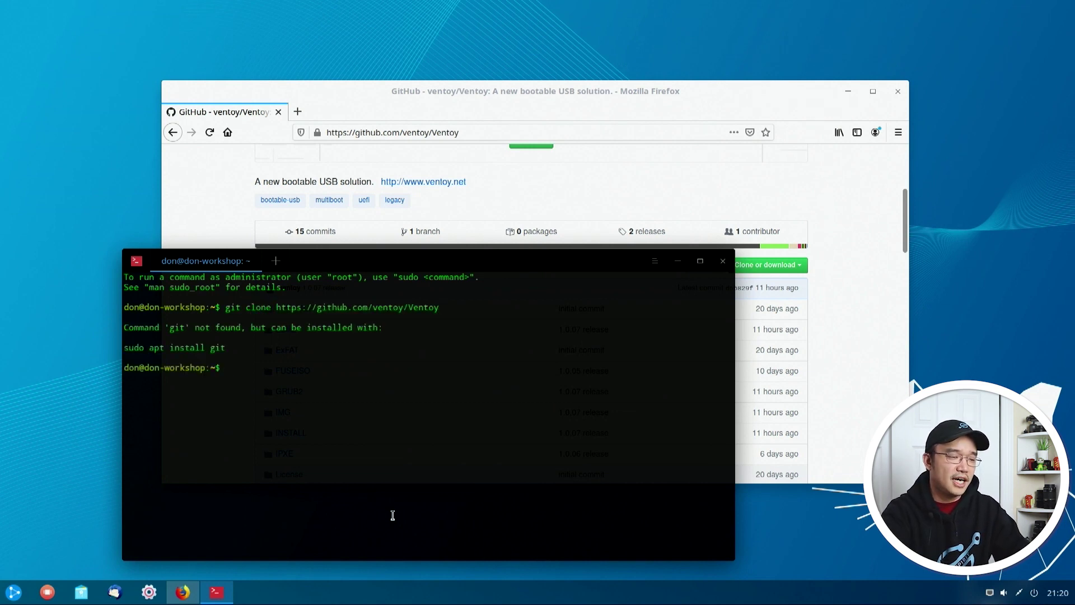
{"action": "left_click", "coordinate": [848, 329]}
Step: Download the repository with Download ZIP, saving the 13.2 MB Ventoy-master.zip to disk
{"action": "left_click", "coordinate": [773, 271]}
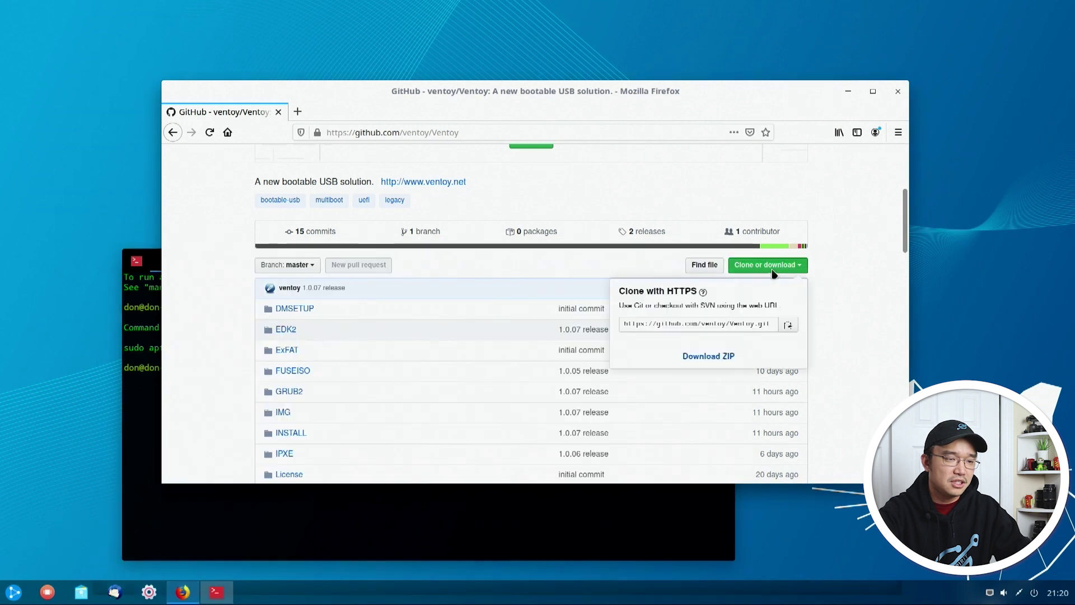
{"action": "left_click", "coordinate": [742, 358]}
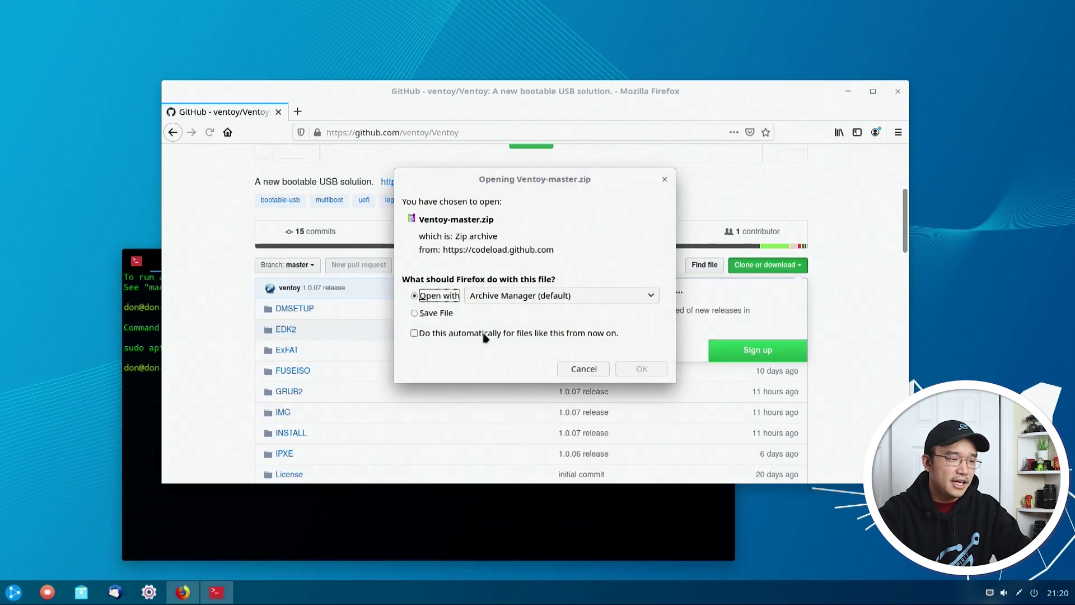
{"action": "left_click", "coordinate": [440, 315]}
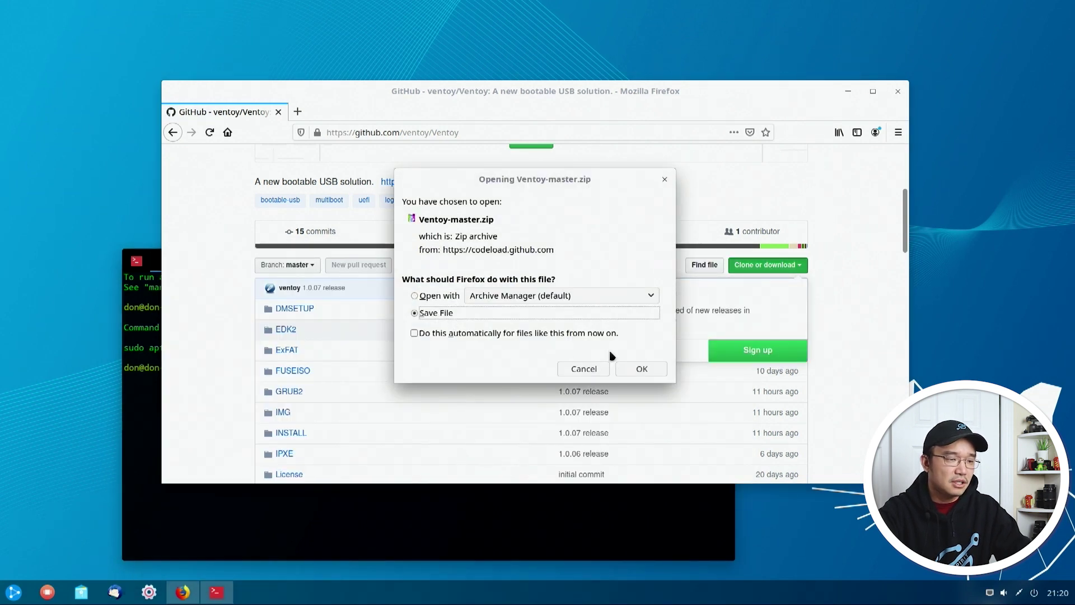
{"action": "left_click", "coordinate": [642, 370]}
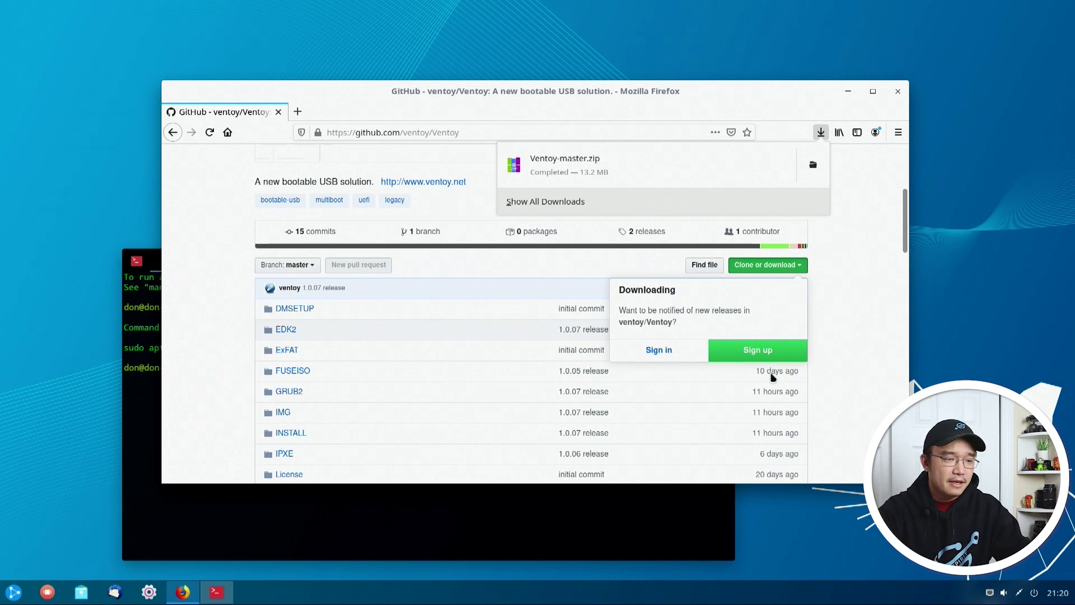
{"action": "left_click", "coordinate": [507, 480]}
Step: Extract Ventoy-master.zip in Downloads using the Archive Manager
{"action": "left_click", "coordinate": [434, 550]}
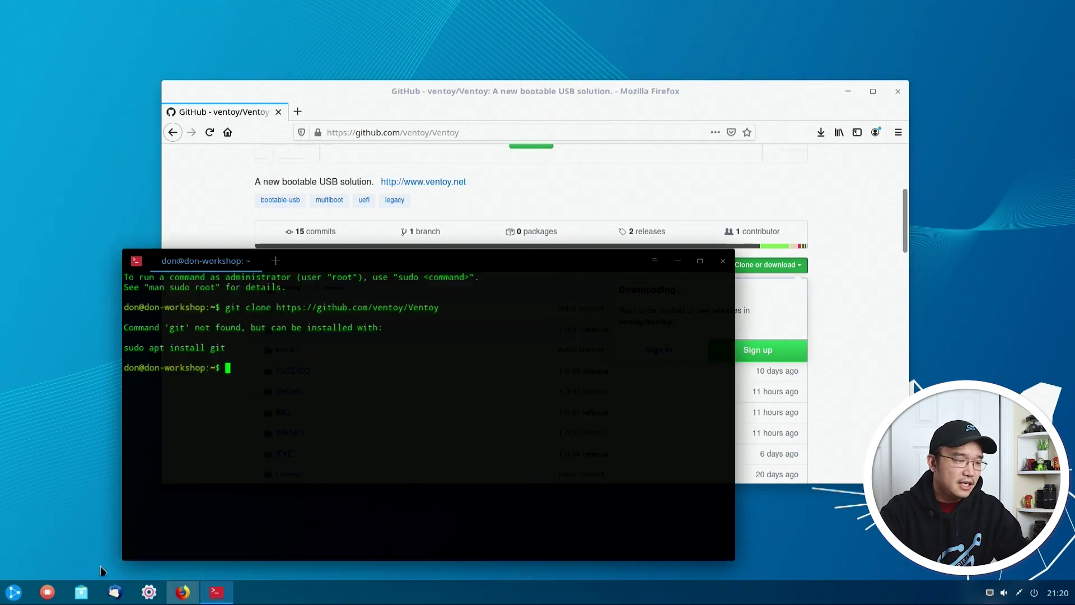
{"action": "left_click", "coordinate": [81, 592]}
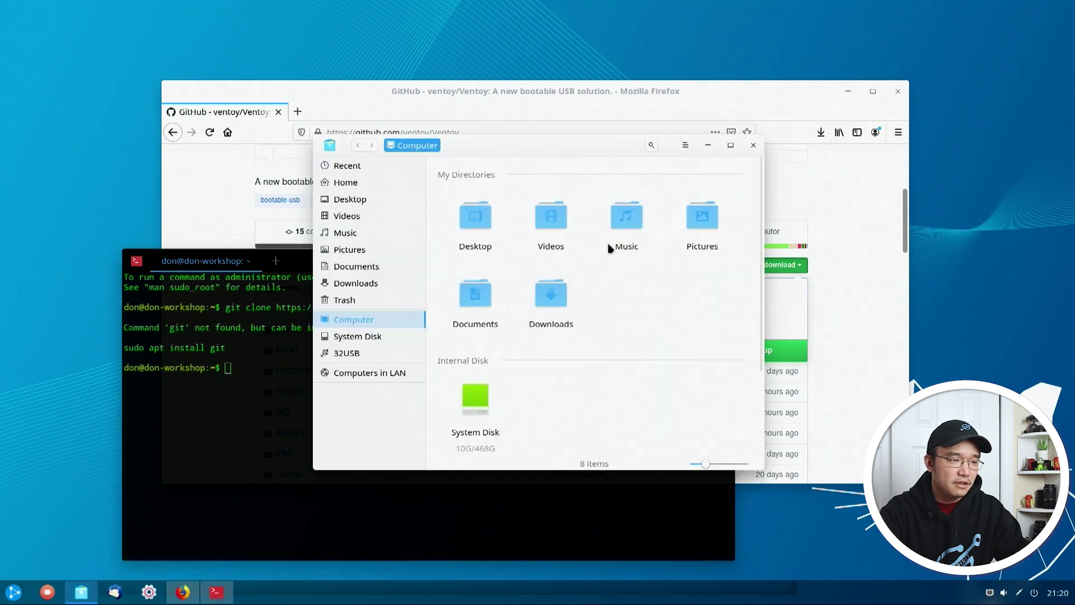
{"action": "double_click", "coordinate": [552, 297]}
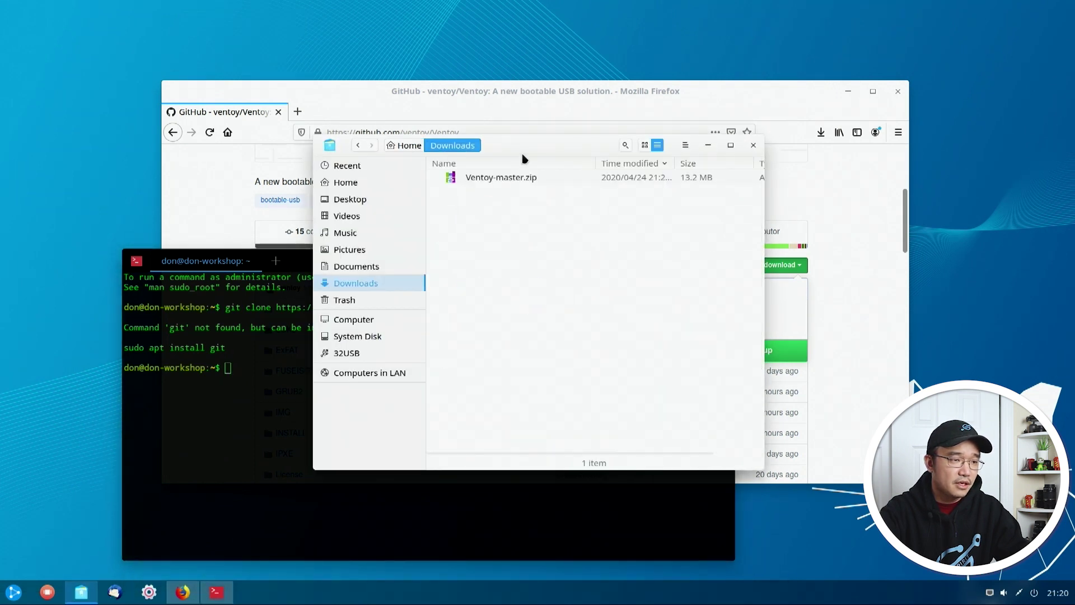
{"action": "left_click", "coordinate": [507, 177]}
{"action": "right_click", "coordinate": [503, 180]}
{"action": "mouse_move", "coordinate": [553, 208]}
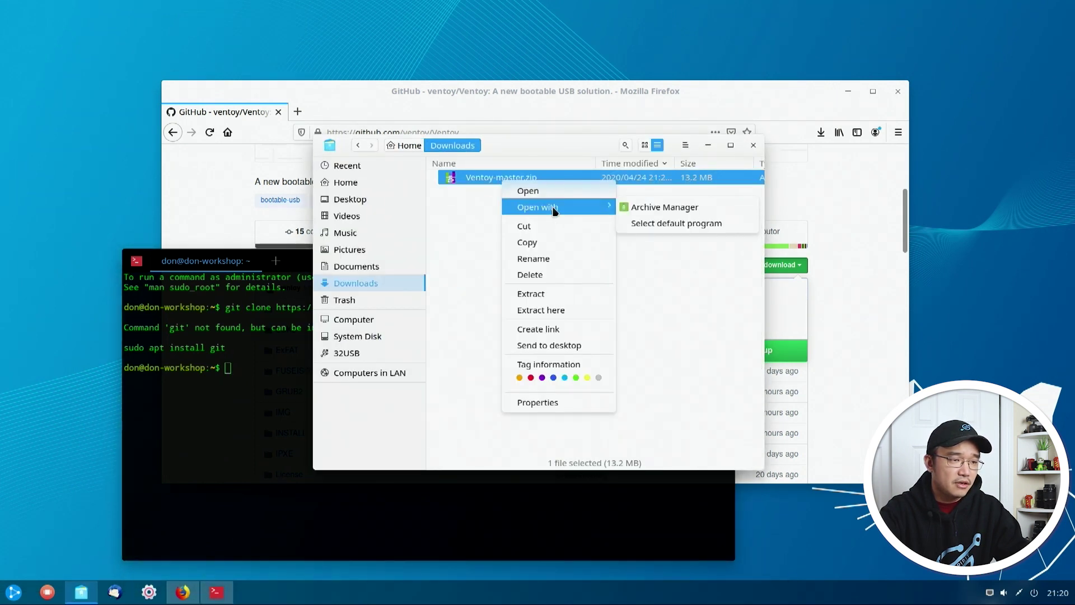
{"action": "left_click", "coordinate": [650, 205]}
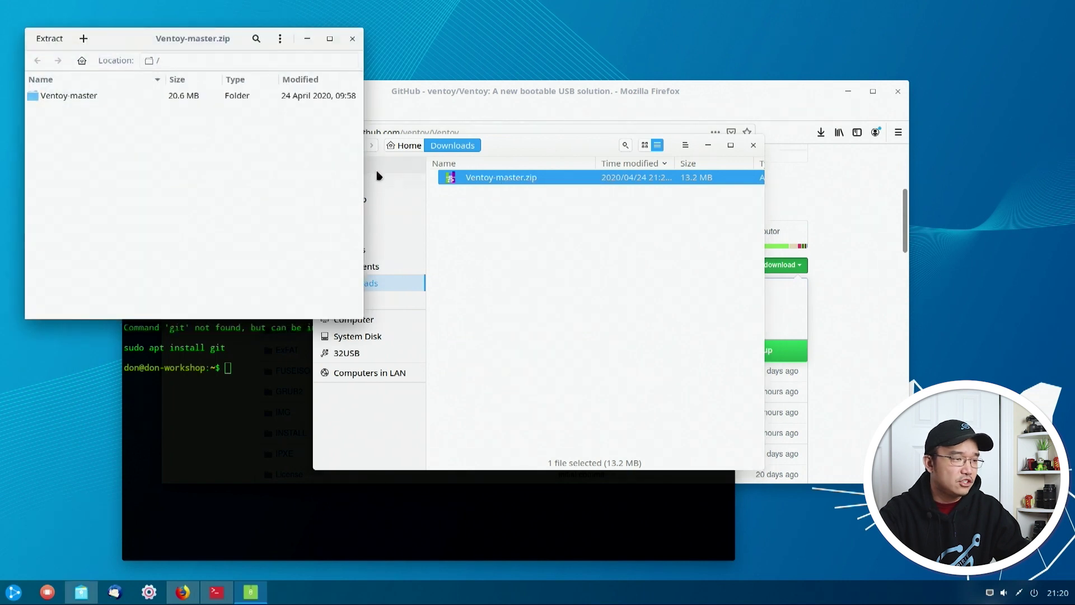
{"action": "left_click", "coordinate": [82, 99]}
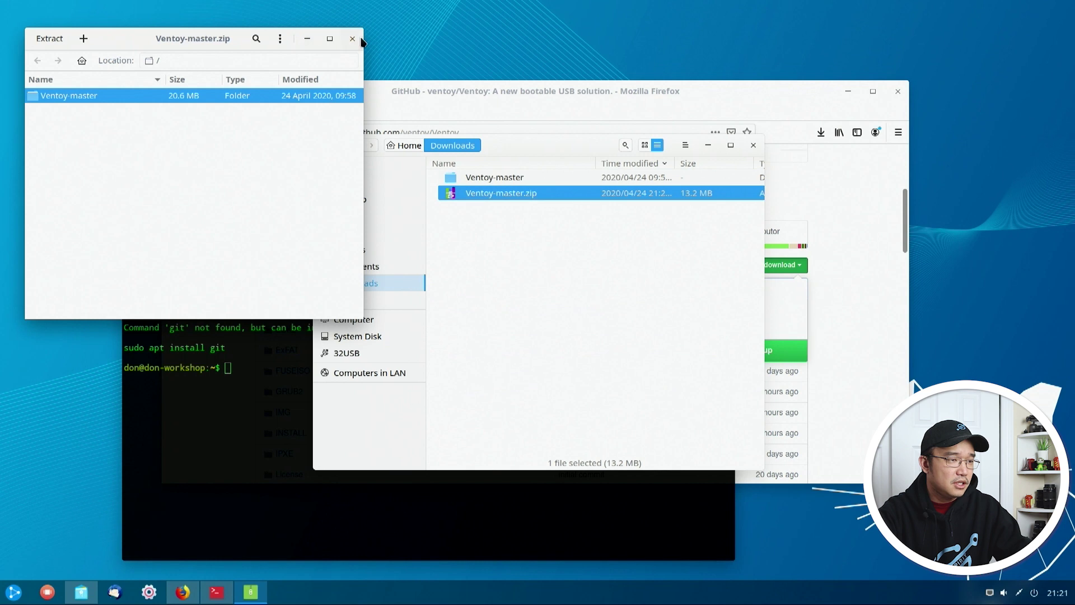
{"action": "left_click", "coordinate": [353, 38]}
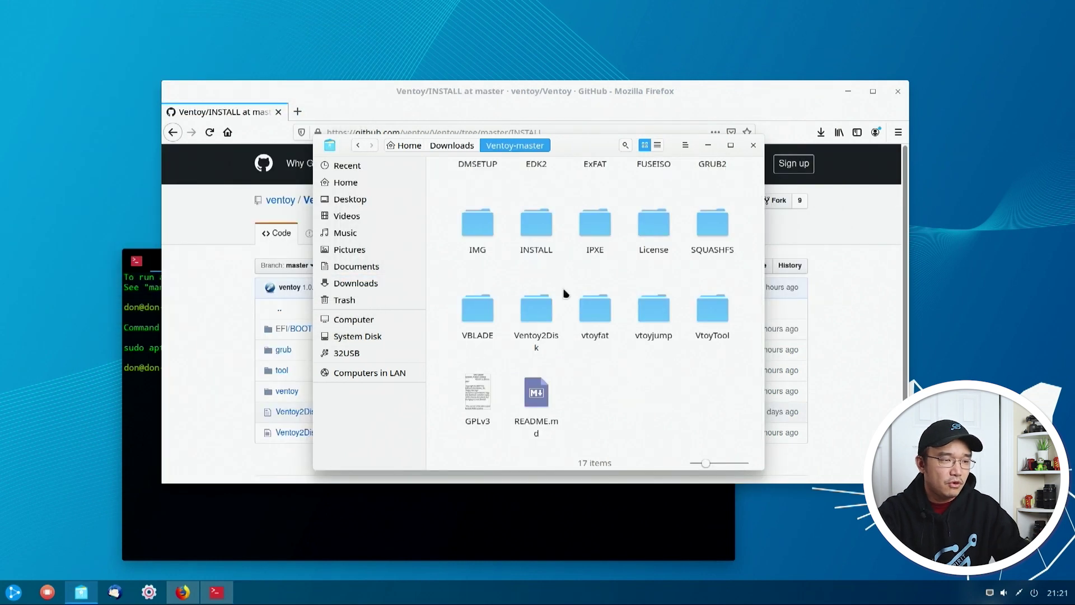
Step: Open the extracted INSTALL folder and select the Ventoy2Disk.sh script
{"action": "double_click", "coordinate": [545, 233]}
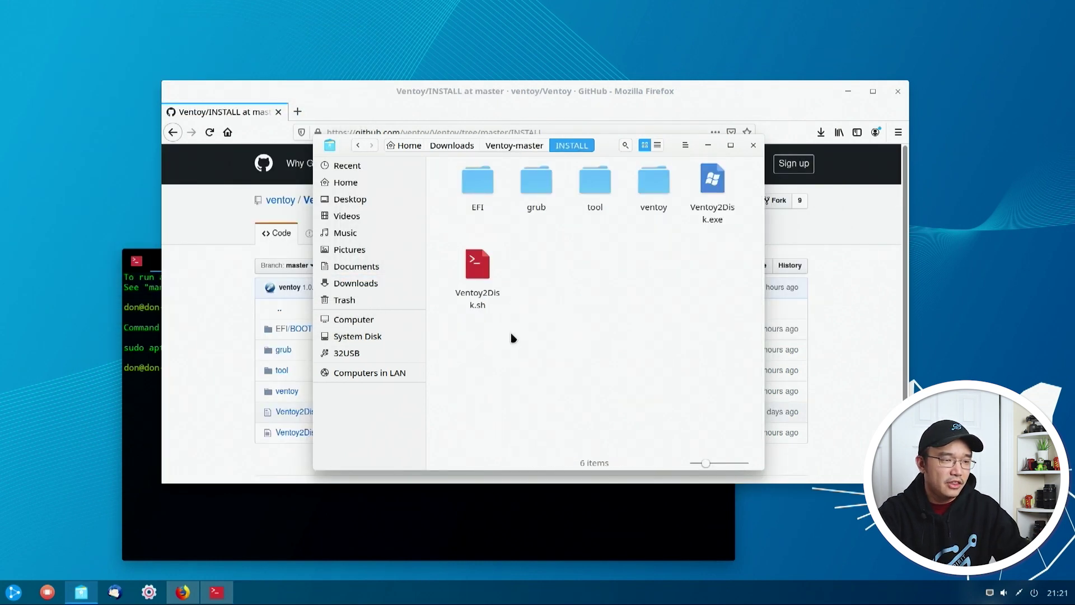
{"action": "left_click_drag", "start_coordinate": [734, 241], "coordinate": [708, 208]}
{"action": "left_click", "coordinate": [698, 292]}
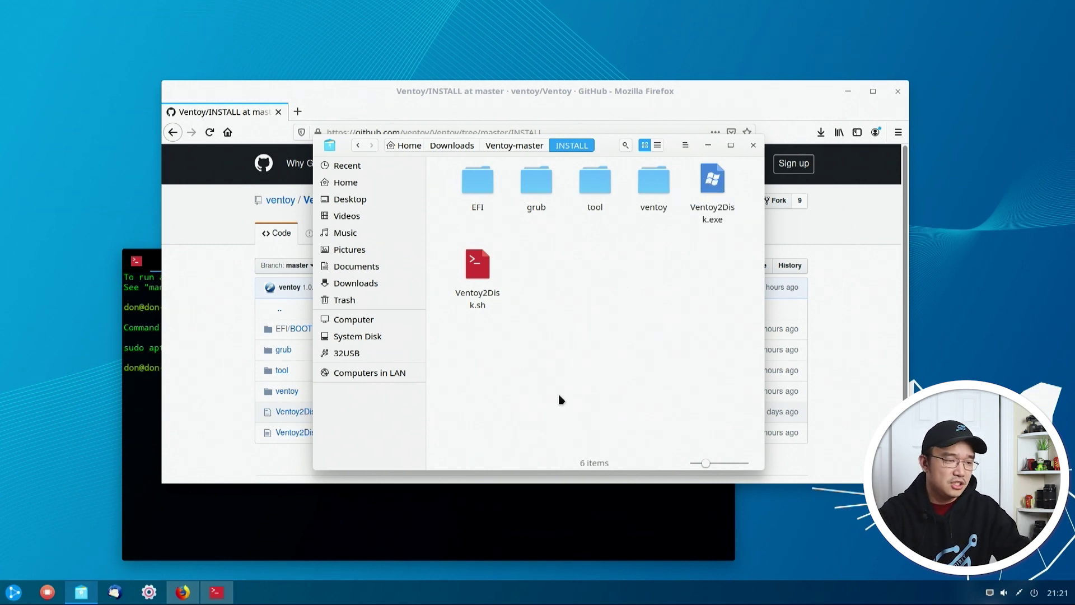
{"action": "left_click", "coordinate": [487, 267]}
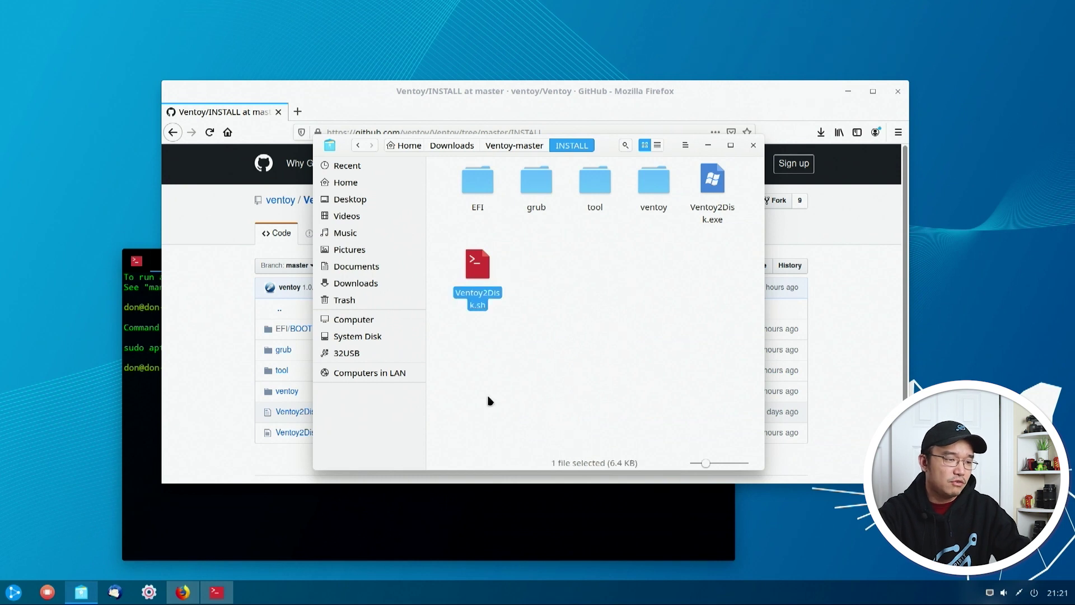
{"action": "left_click", "coordinate": [484, 546]}
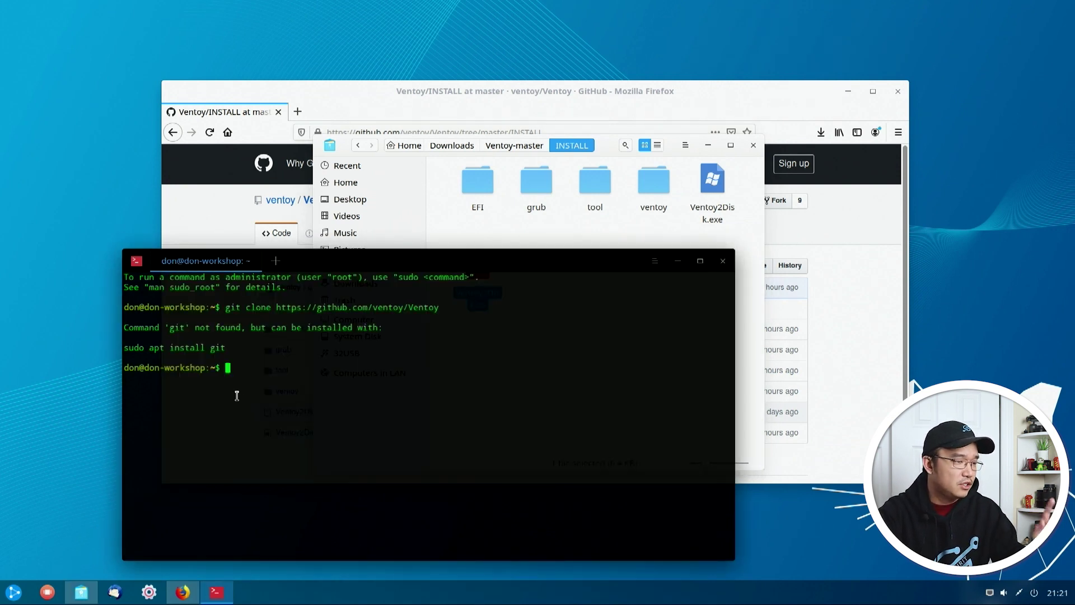
Step: Launch GParted with the admin password and confirm /dev/sda is the 29.87 GiB fat32 32USB drive
{"action": "left_click", "coordinate": [4, 598]}
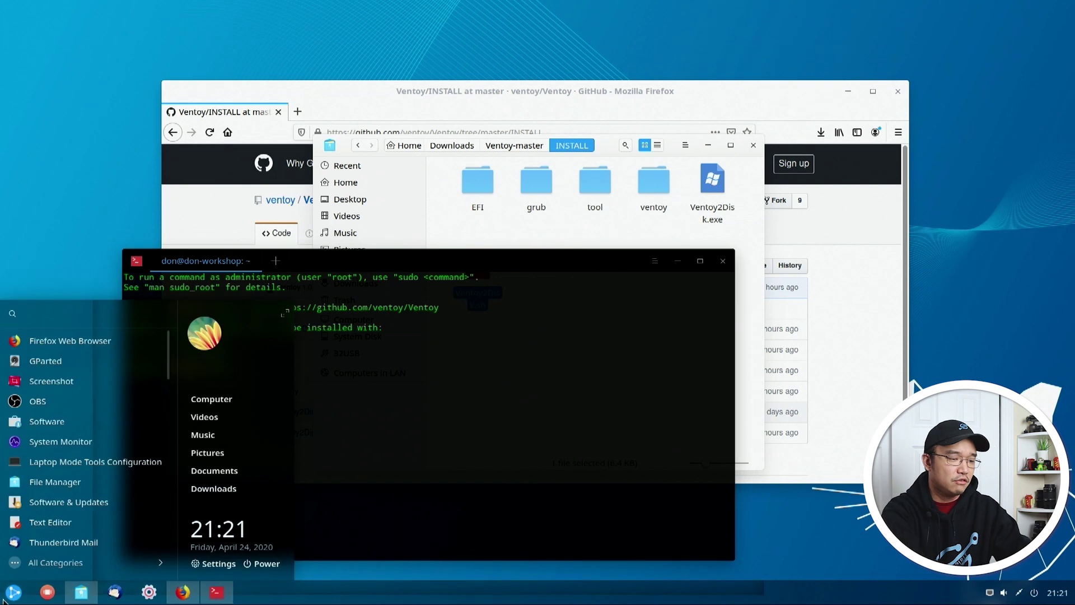
{"action": "type", "text": "gpar"}
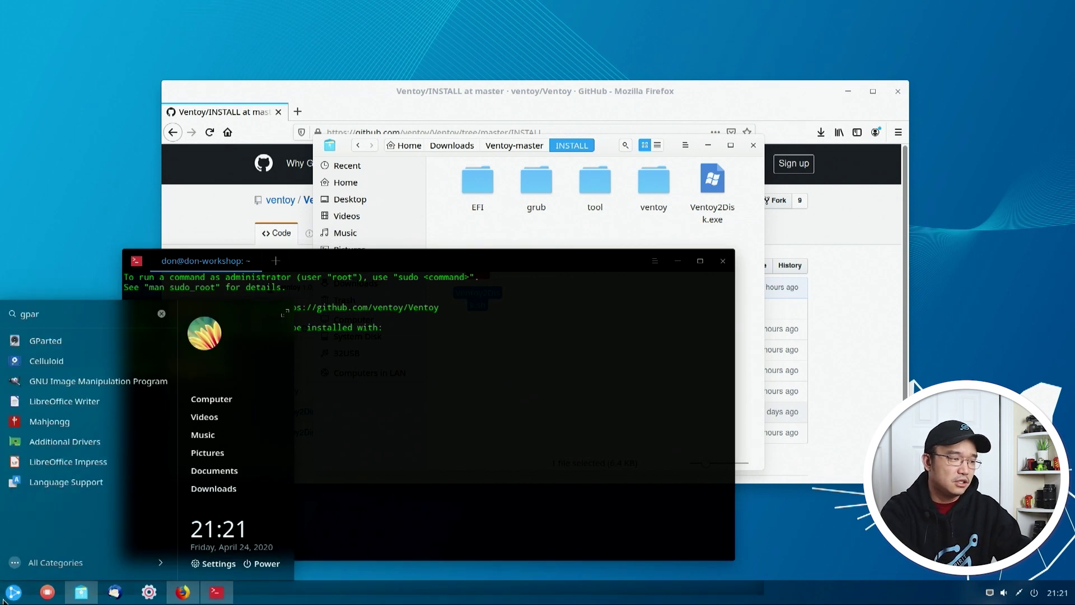
{"action": "key", "text": "Return"}
{"action": "type", "text": "******"}
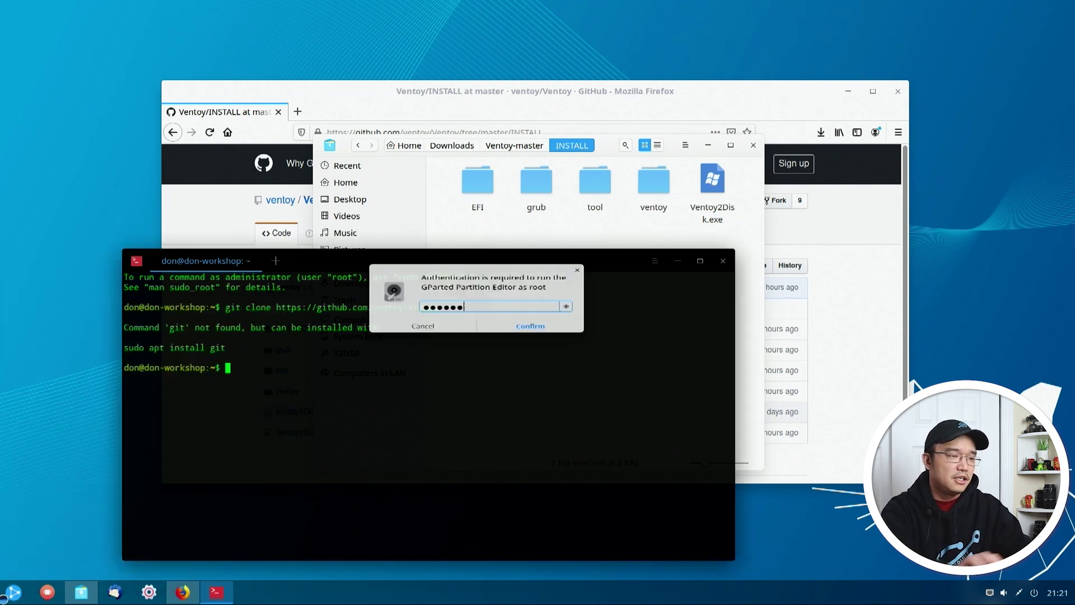
{"action": "key", "text": "Return"}
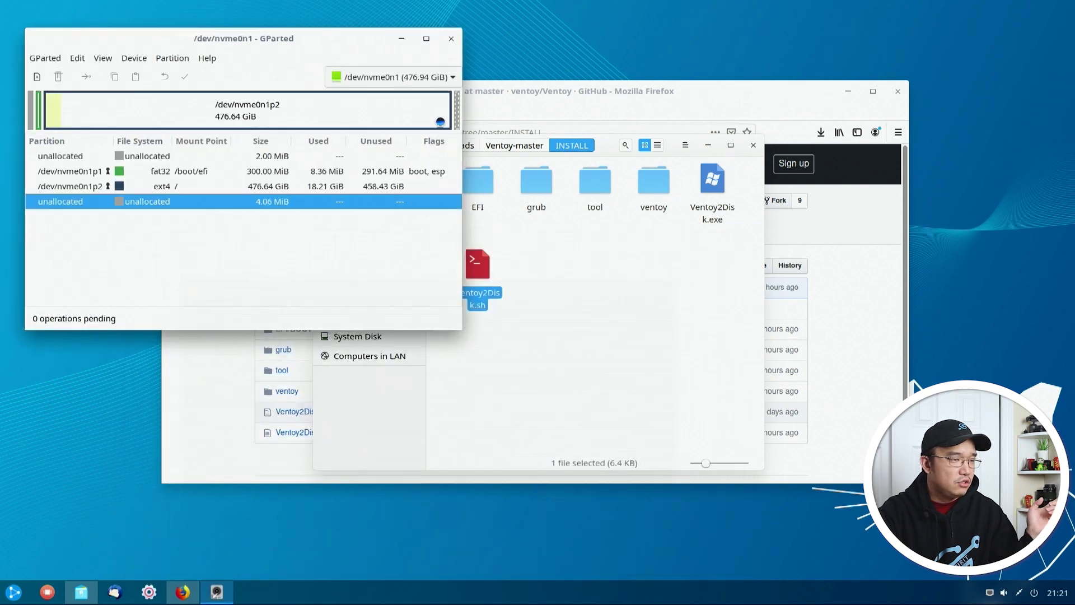
{"action": "left_click", "coordinate": [412, 79]}
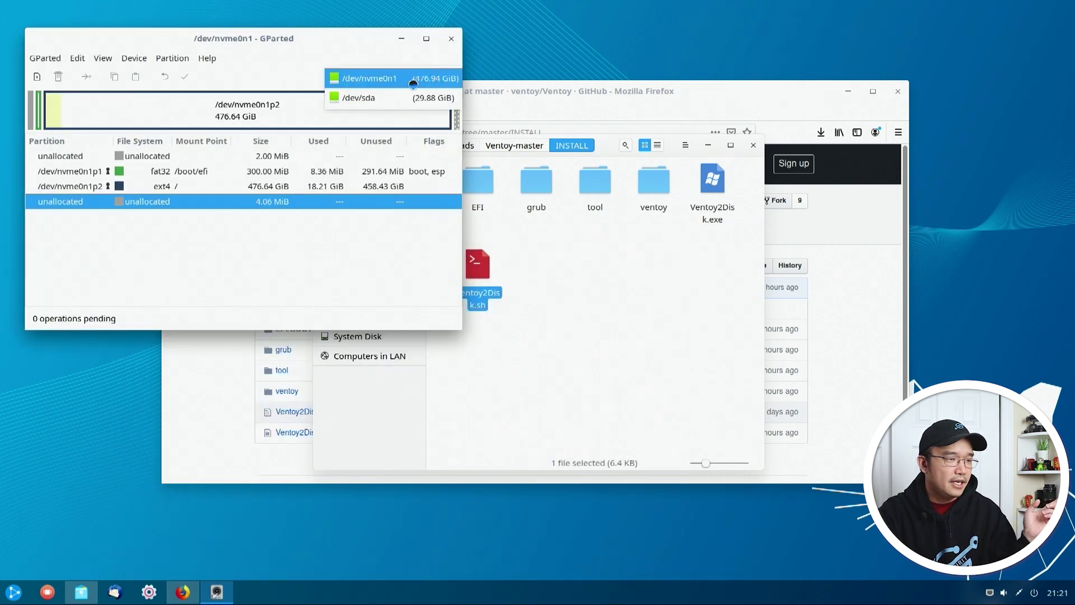
{"action": "left_click", "coordinate": [407, 98]}
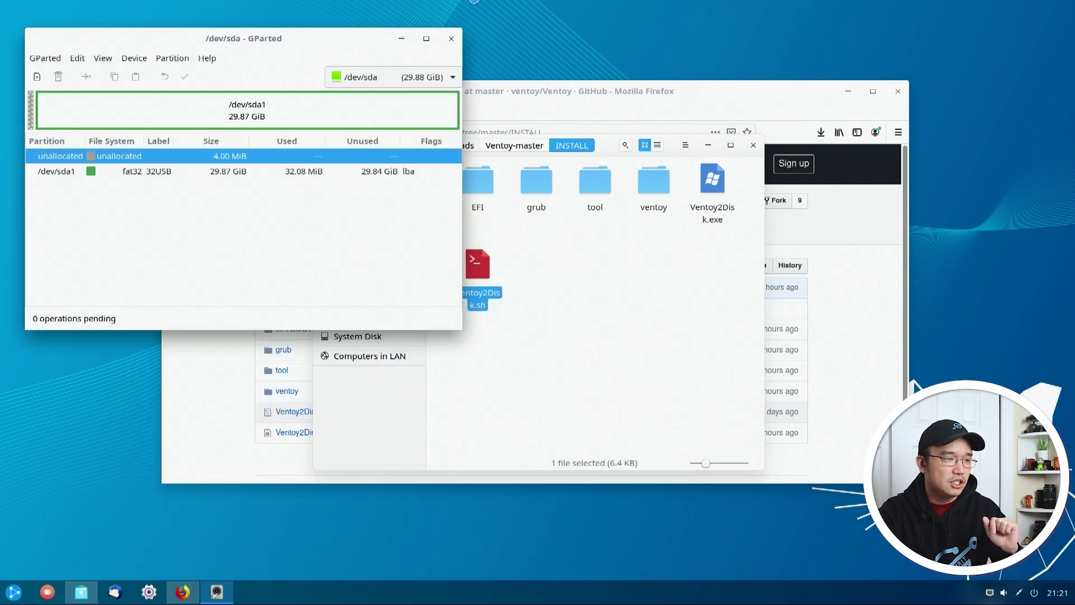
{"action": "left_click", "coordinate": [451, 38]}
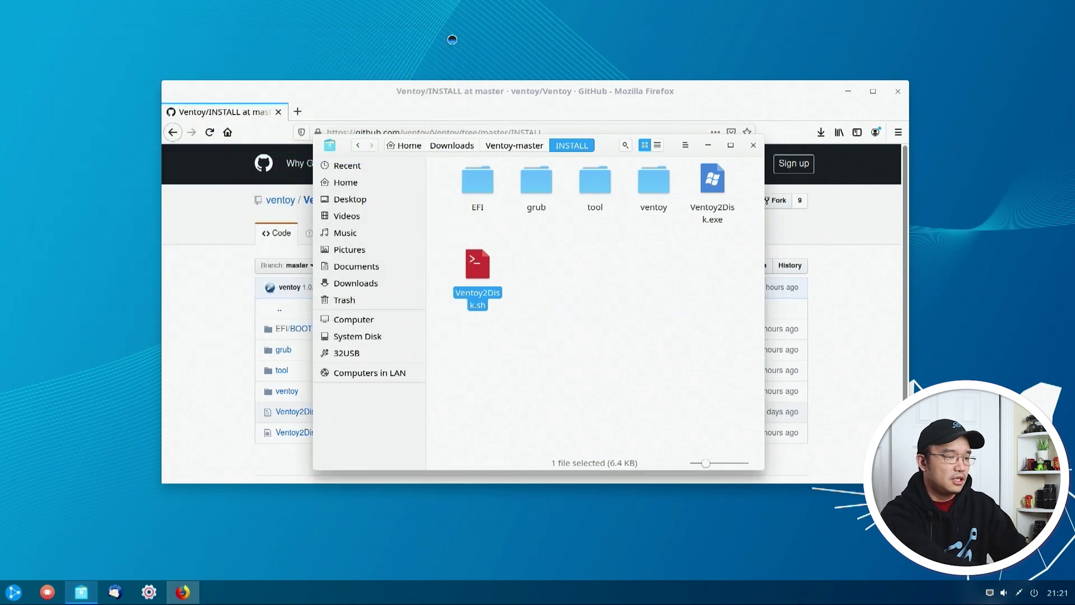
{"action": "key", "text": "ctrl+alt+t"}
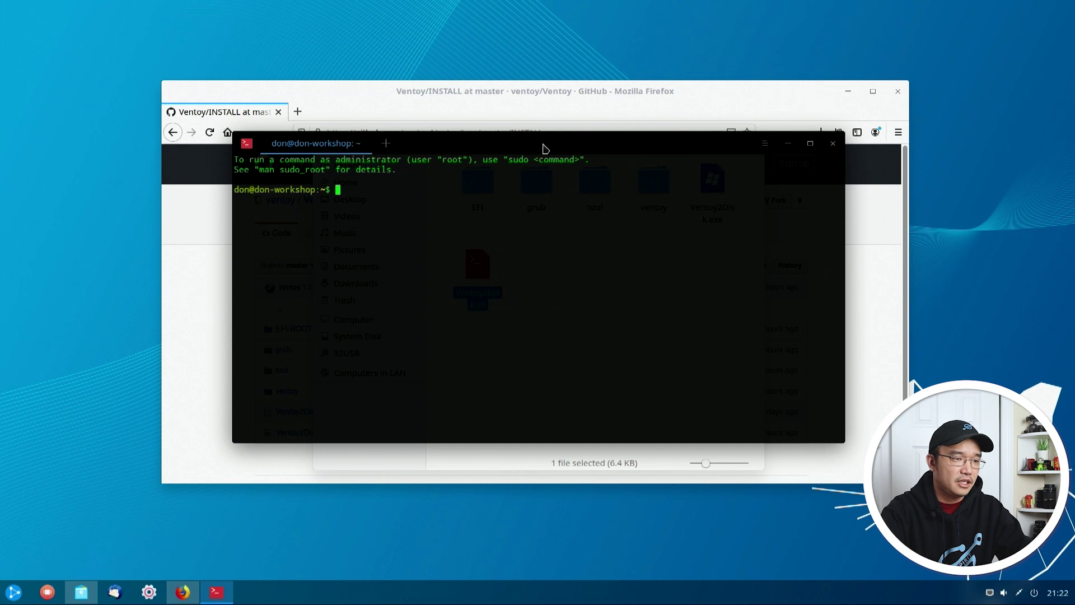
Step: Change into Downloads/Ventoy-master/INSTALL and list its files, showing Ventoy2Disk.sh
{"action": "left_click_drag", "start_coordinate": [545, 148], "coordinate": [409, 205]}
{"action": "key", "text": "ctrl+l"}
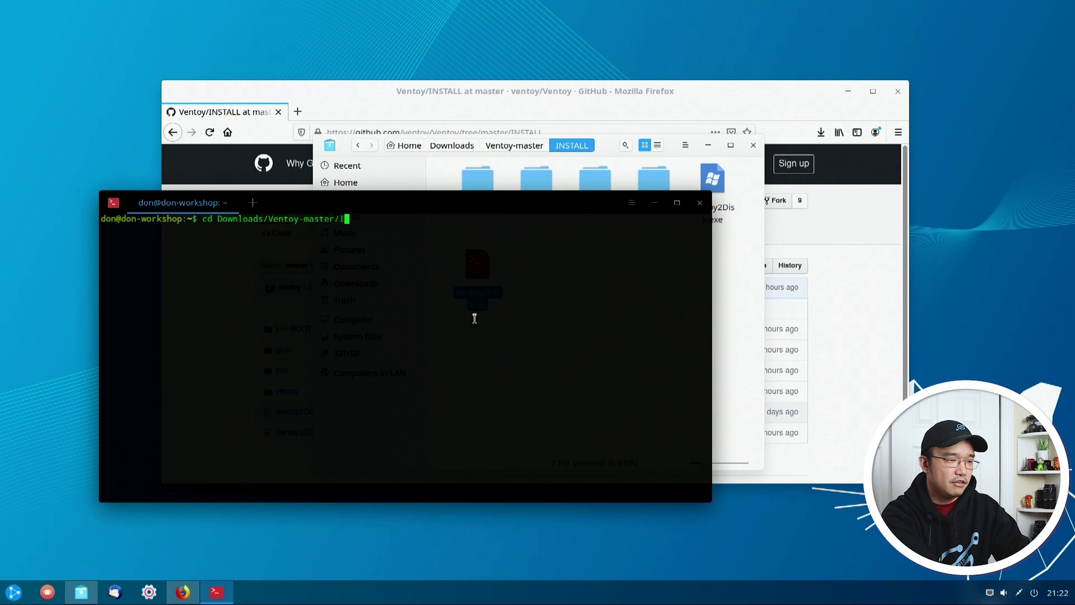
{"action": "key", "text": "Tab"}
{"action": "key", "text": "Return"}
{"action": "type", "text": "ls"}
{"action": "key", "text": "Return"}
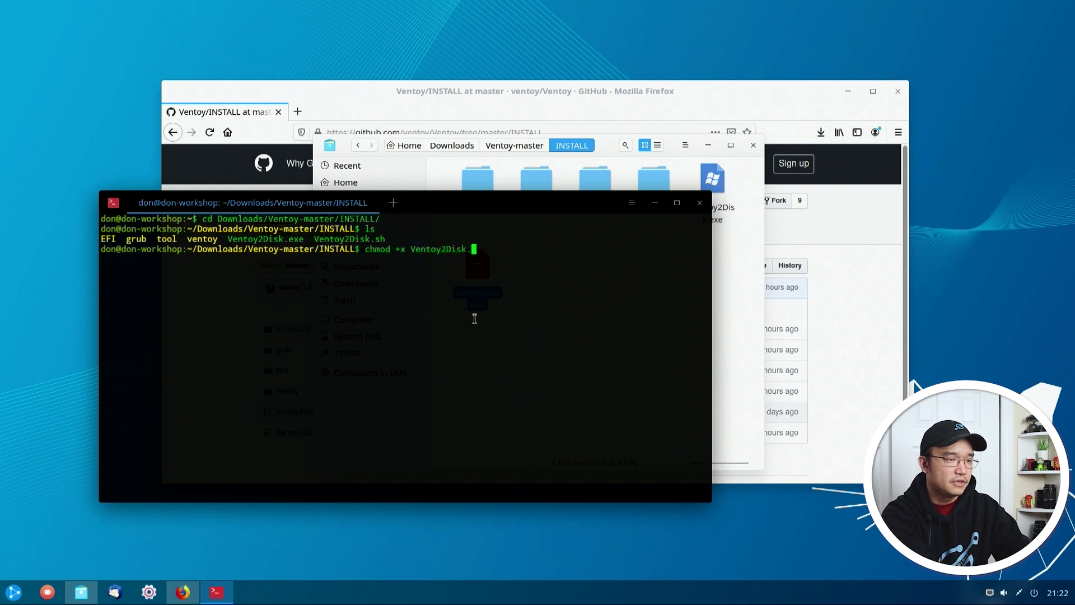
Step: Make Ventoy2Disk.sh executable, view its usage, then try ./Ventoy2Disk.sh -i /dev/sda without root
{"action": "key", "text": "Return"}
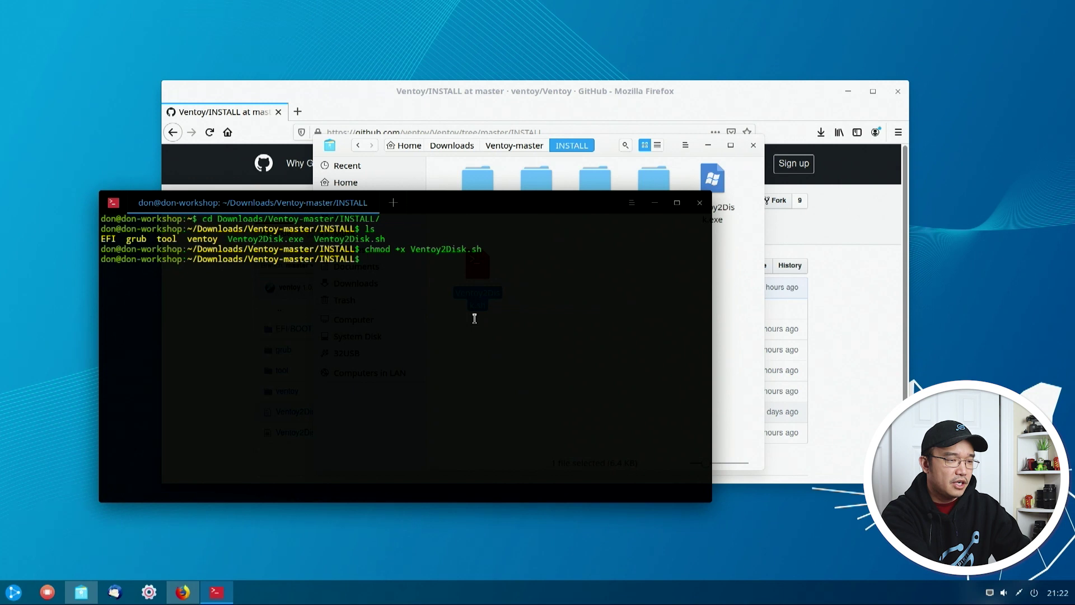
{"action": "key", "text": "Return"}
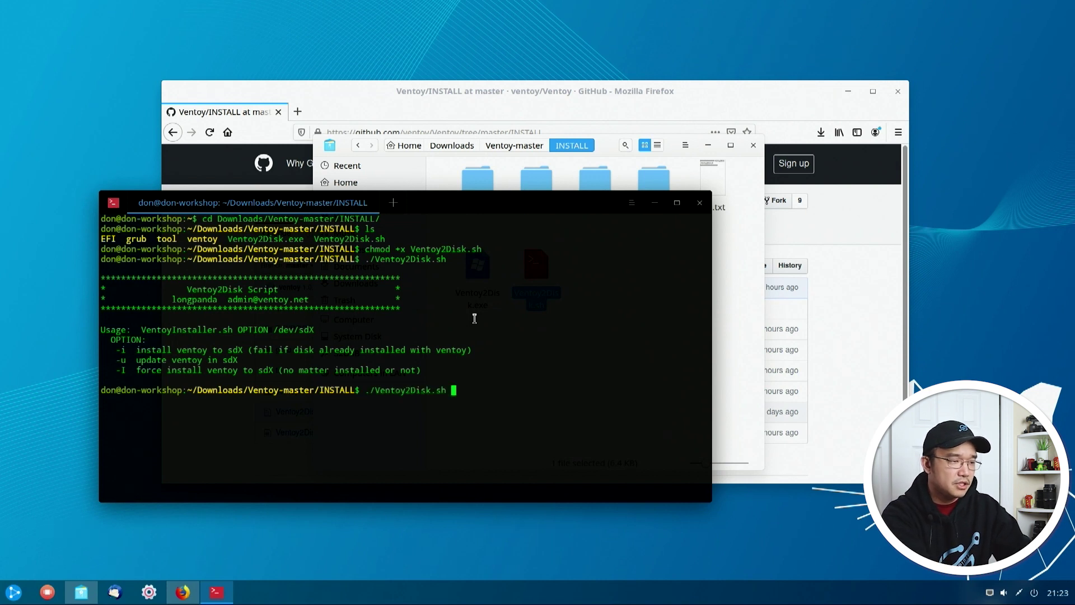
{"action": "type", "text": "-"}
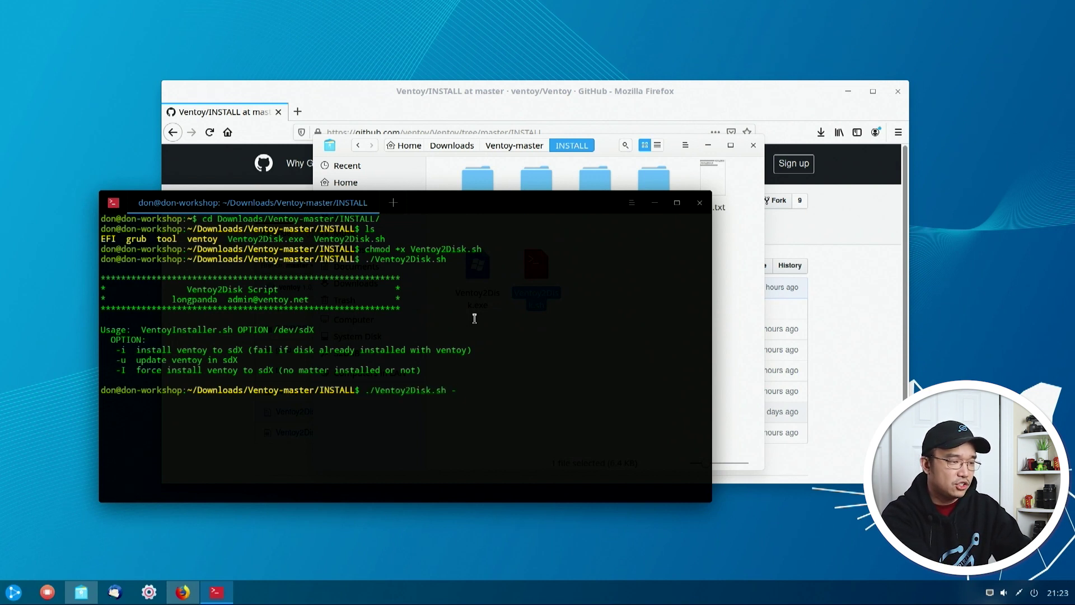
{"action": "type", "text": "i"}
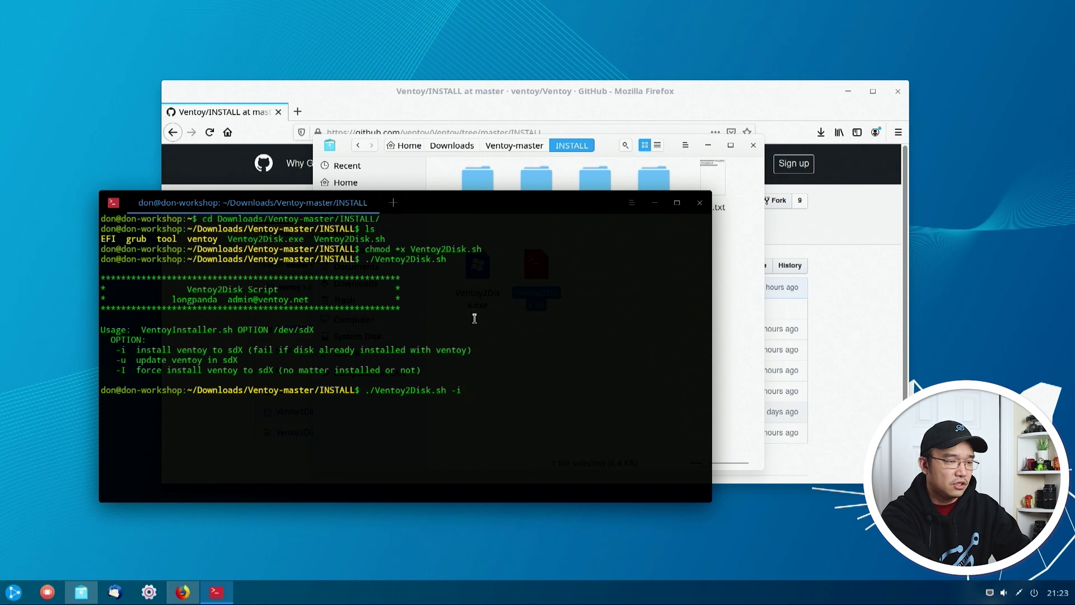
{"action": "type", "text": " /dev/s"}
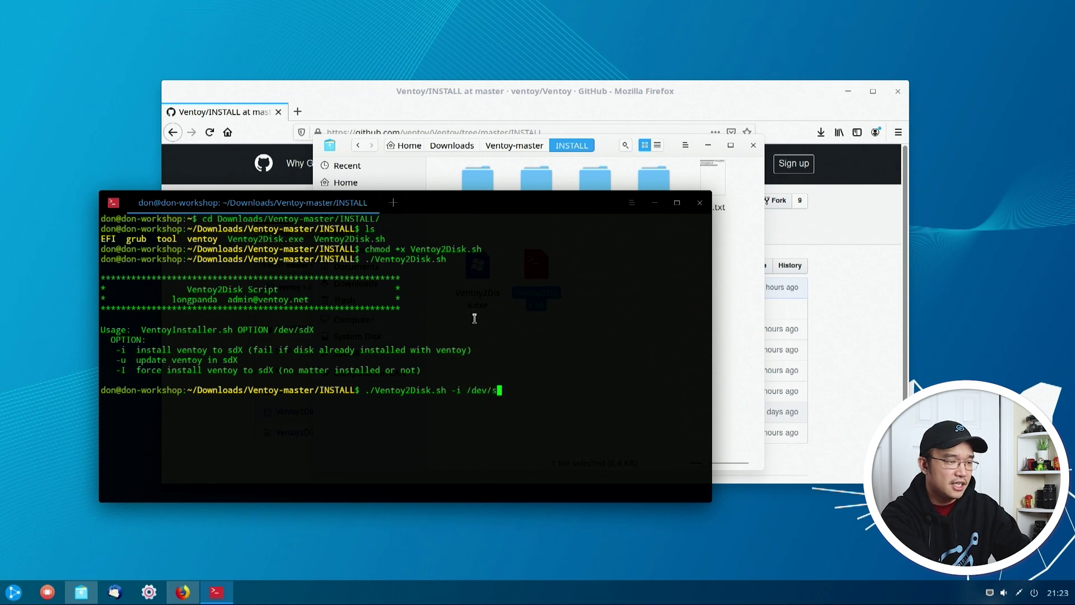
{"action": "type", "text": "da"}
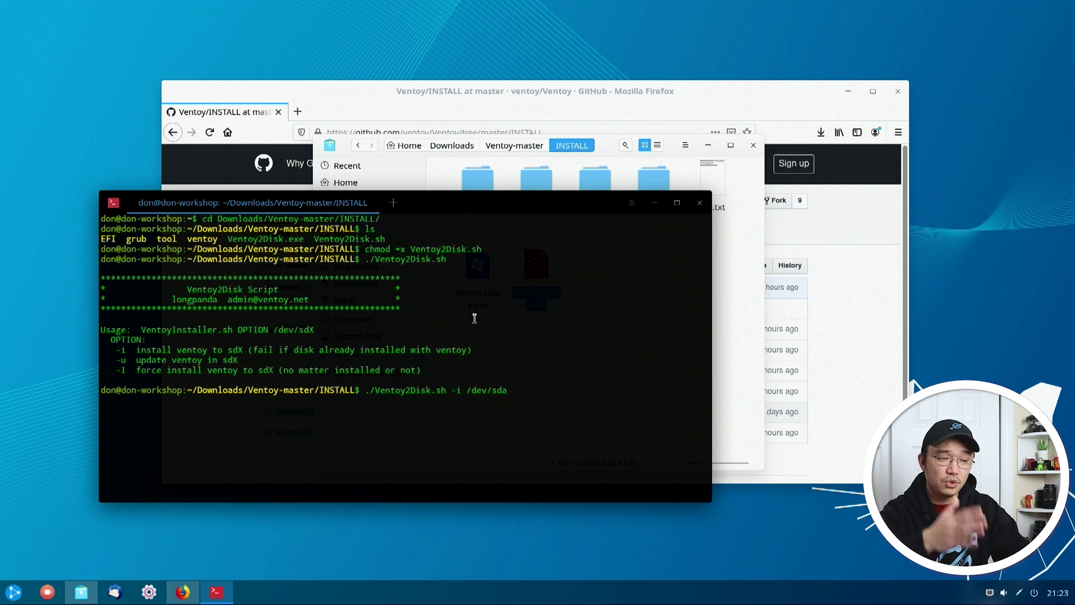
{"action": "key", "text": "Return"}
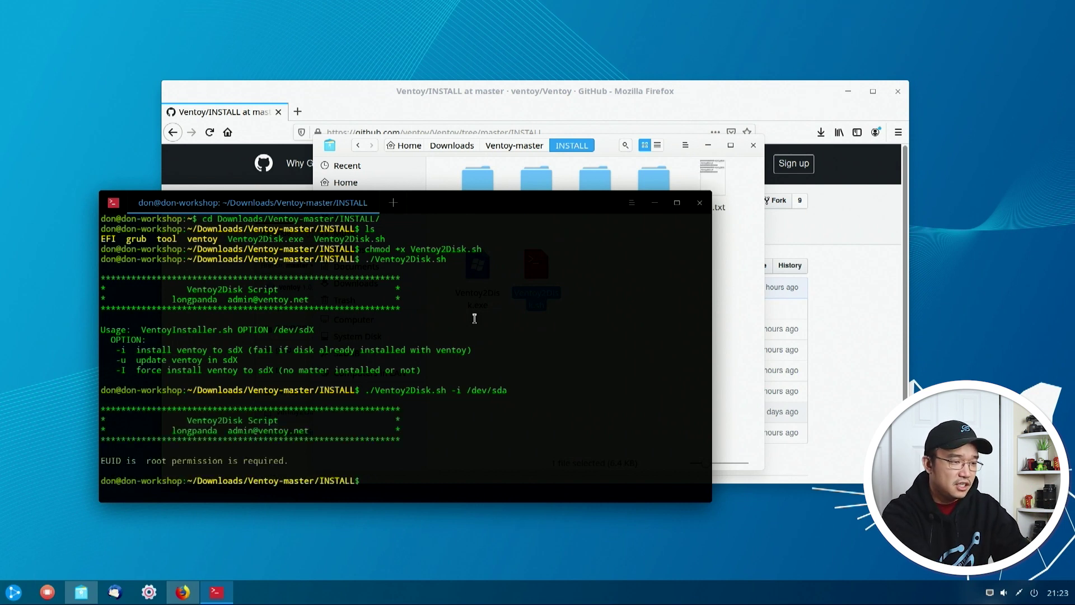
Step: Rerun the /dev/sda install with sudo !!, confirming the first prompt but mistyping the second
{"action": "type", "text": "sudo "}
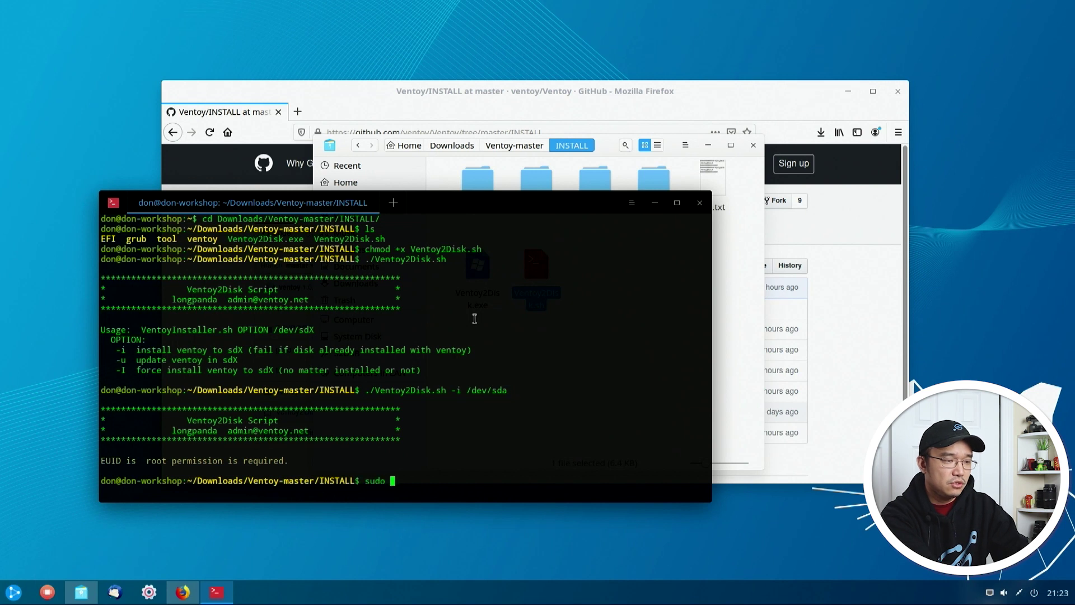
{"action": "type", "text": "!!"}
{"action": "key", "text": "Return"}
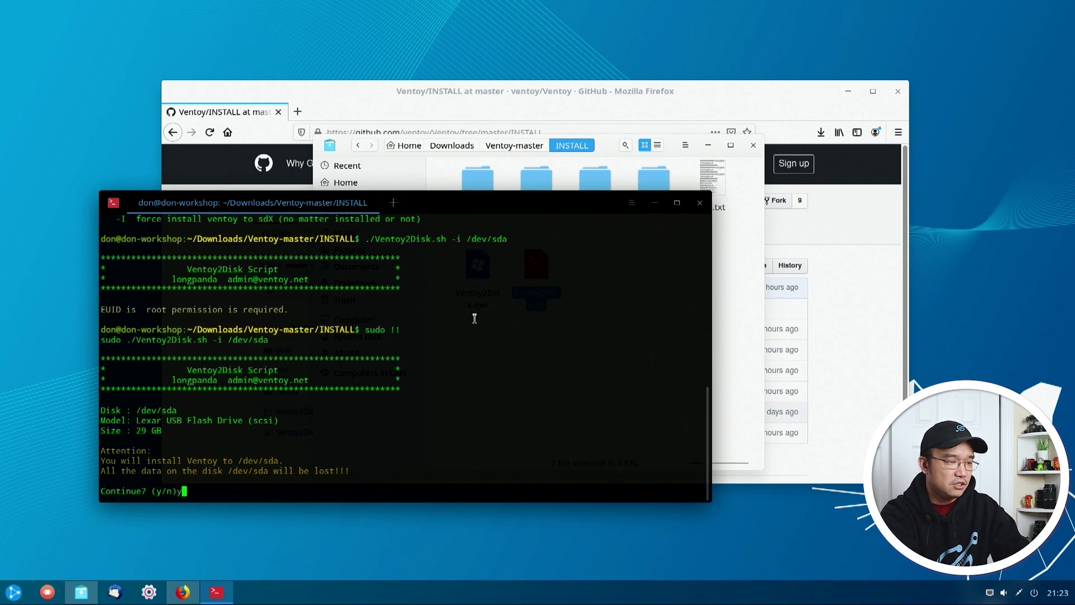
{"action": "type", "text": "y"}
{"action": "key", "text": "Return"}
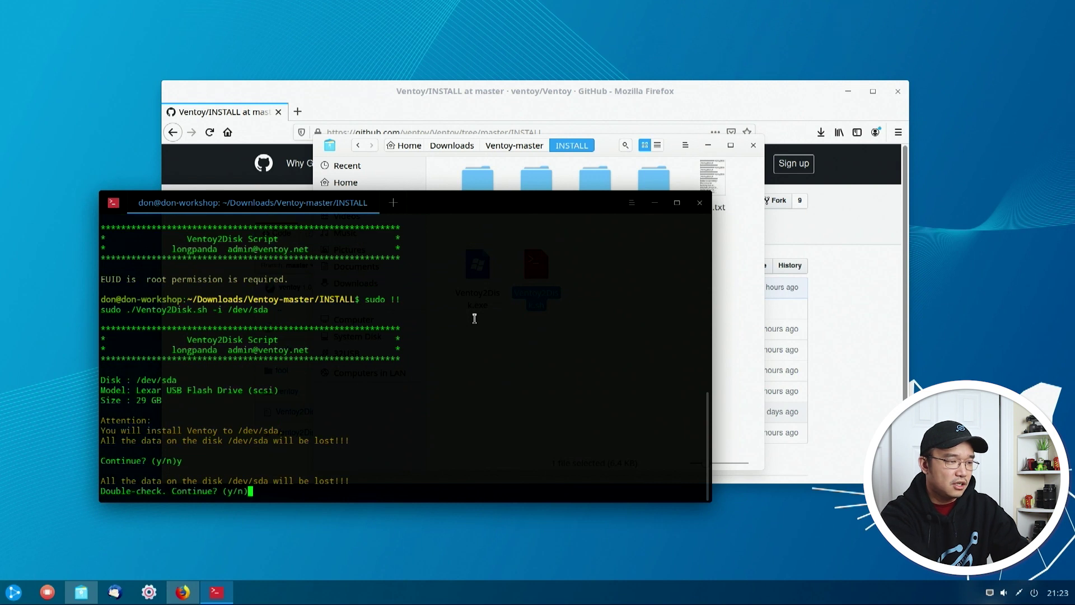
{"action": "type", "text": "t"}
{"action": "key", "text": "Return"}
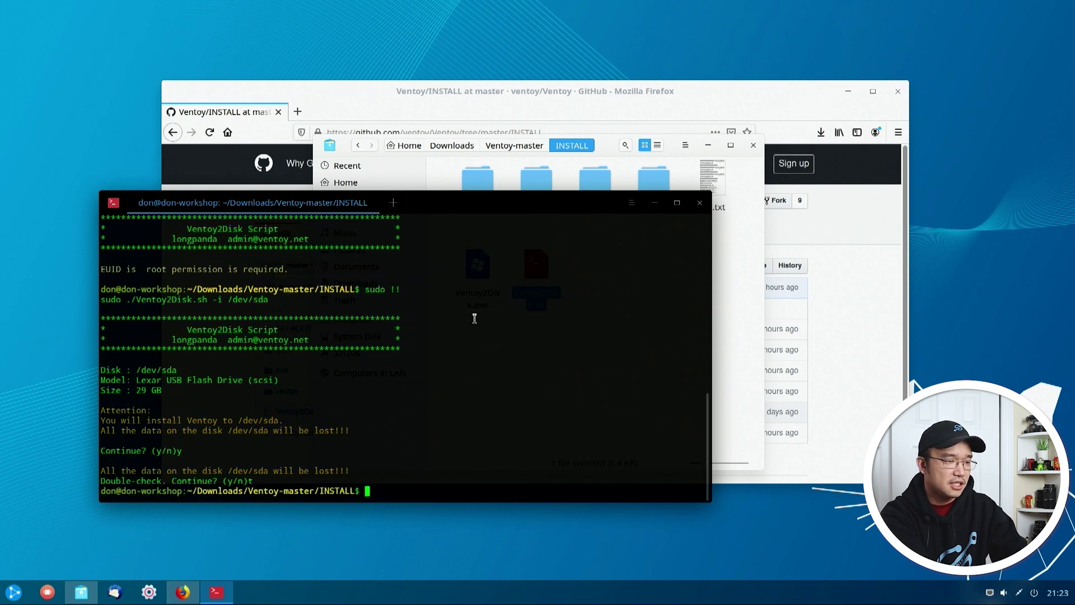
Step: Recall the install command and answer y to both prompts so Ventoy installs on /dev/sda
{"action": "key", "text": "Up"}
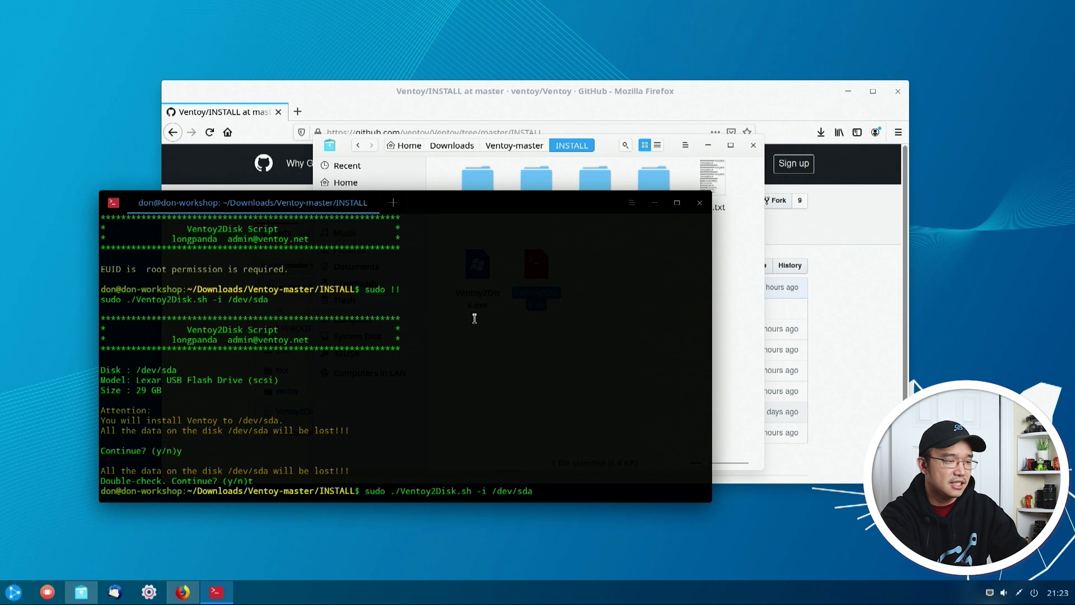
{"action": "key", "text": "Return"}
{"action": "type", "text": "y"}
{"action": "key", "text": "Return"}
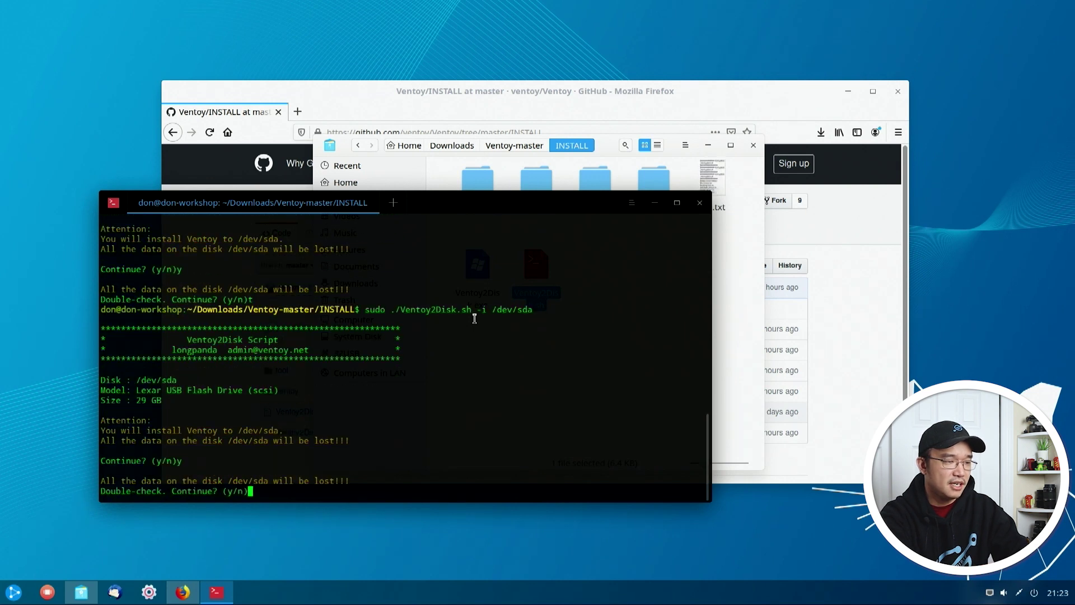
{"action": "type", "text": "y"}
{"action": "key", "text": "Return"}
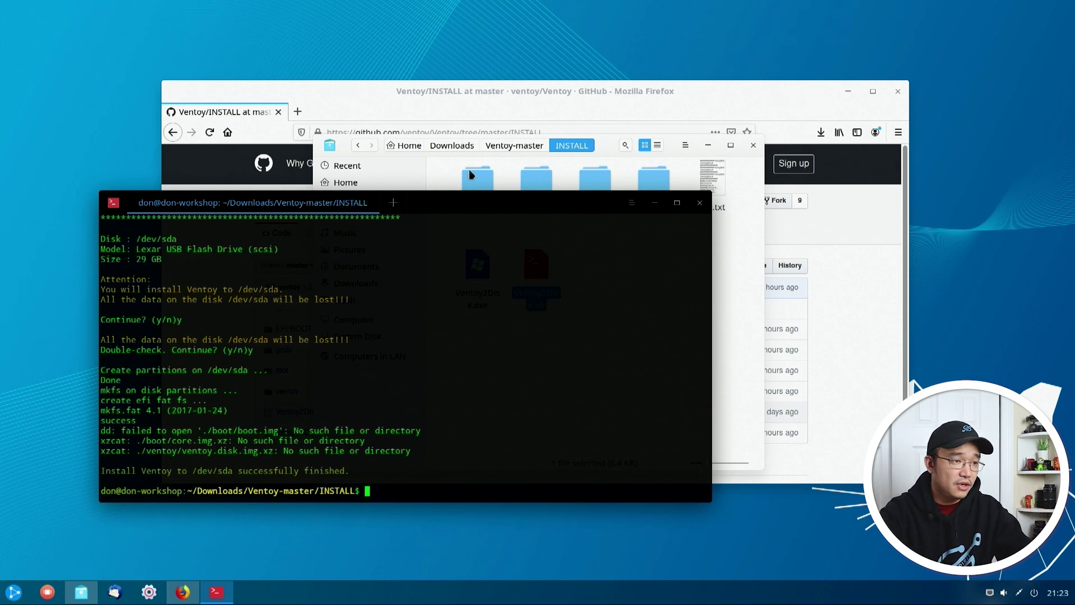
Step: Bring the file manager forward and view the ventoy drive's three ISO images
{"action": "left_click", "coordinate": [344, 154]}
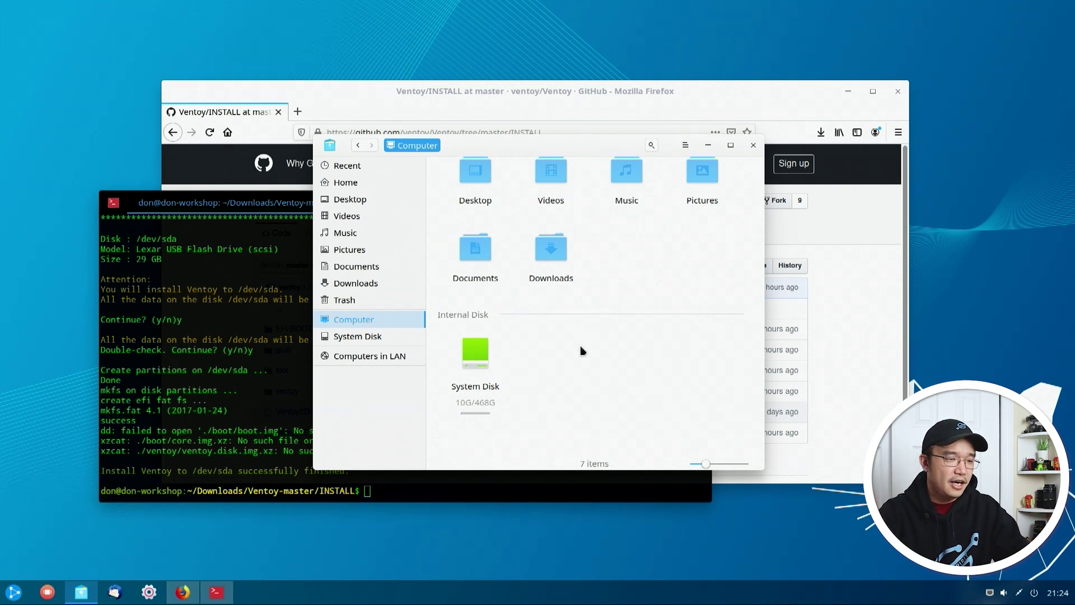
{"action": "scroll", "coordinate": [525, 339], "scroll_direction": "up", "scroll_amount": 2}
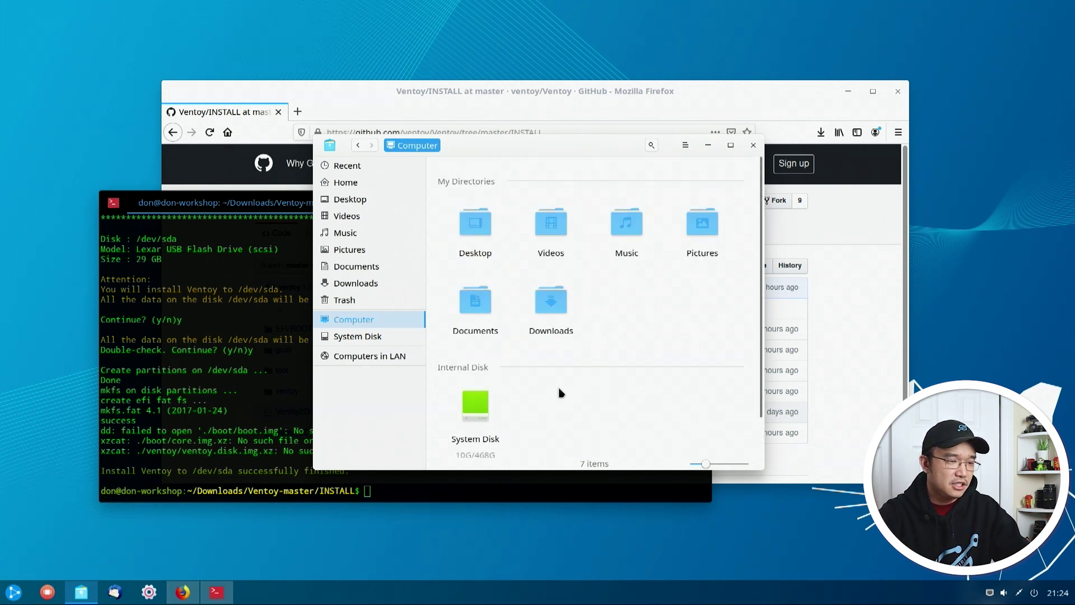
{"action": "scroll", "coordinate": [570, 269], "scroll_direction": "down", "scroll_amount": 3}
{"action": "scroll", "coordinate": [680, 372], "scroll_direction": "up", "scroll_amount": 2}
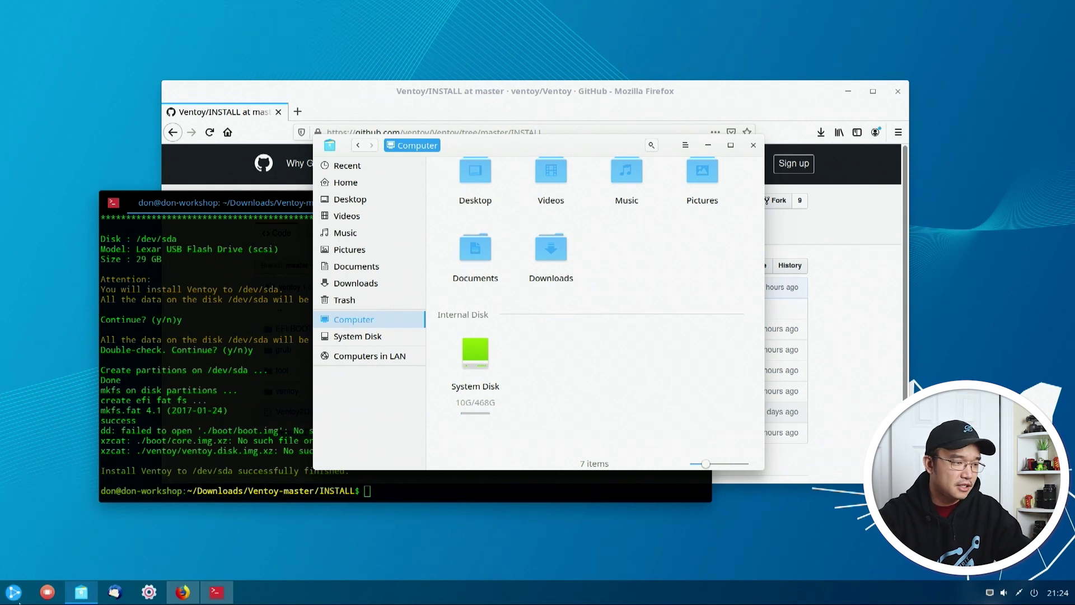
{"action": "left_click", "coordinate": [14, 592]}
{"action": "left_click", "coordinate": [990, 591]}
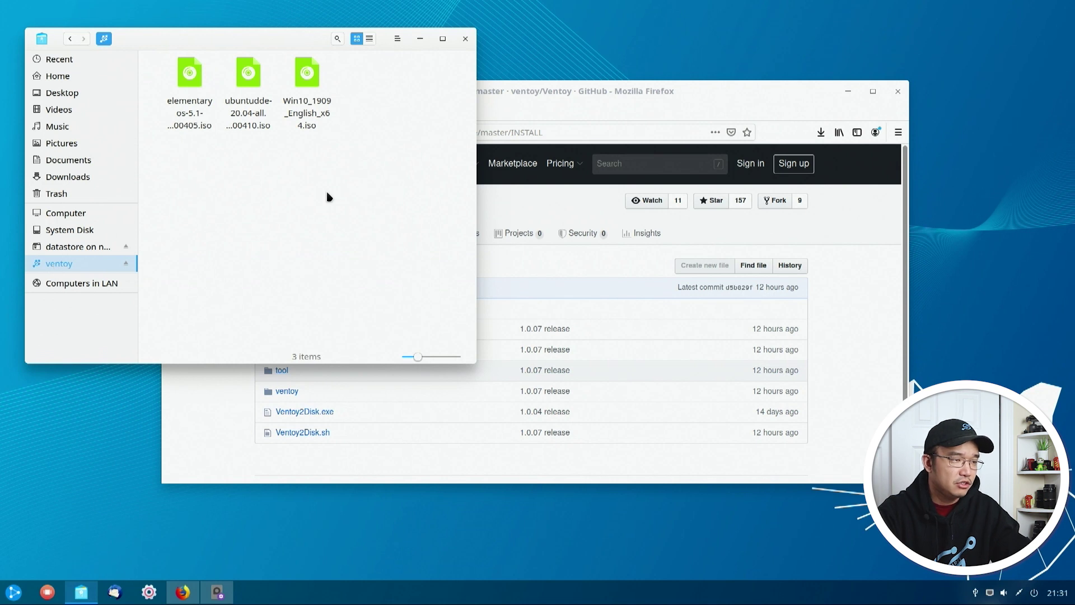
Step: Check the sizes of the elementary OS, UbuntuDDE (2 GB) and Win10 (5 GB) ISOs
{"action": "left_click_drag", "start_coordinate": [327, 196], "coordinate": [192, 76]}
{"action": "left_click", "coordinate": [292, 168]}
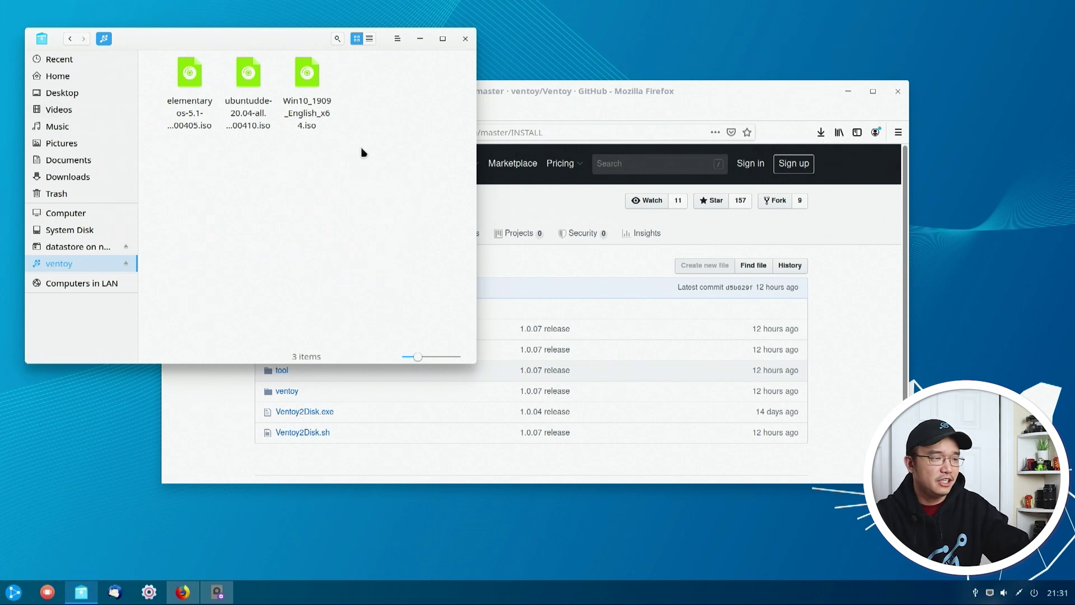
{"action": "left_click_drag", "start_coordinate": [365, 90], "coordinate": [387, 118]}
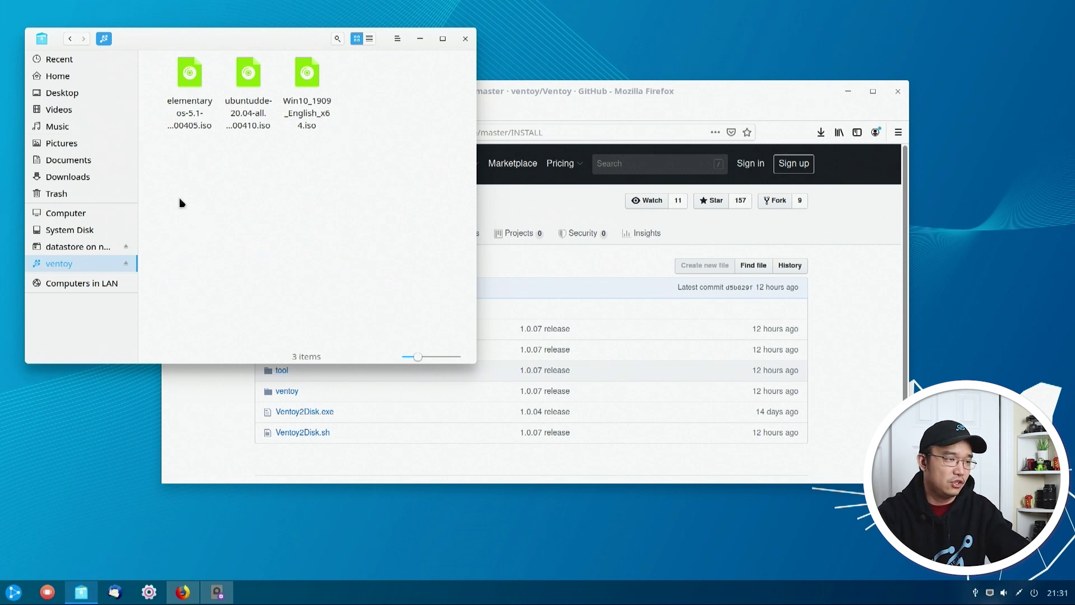
{"action": "left_click", "coordinate": [181, 129]}
{"action": "left_click", "coordinate": [258, 89]}
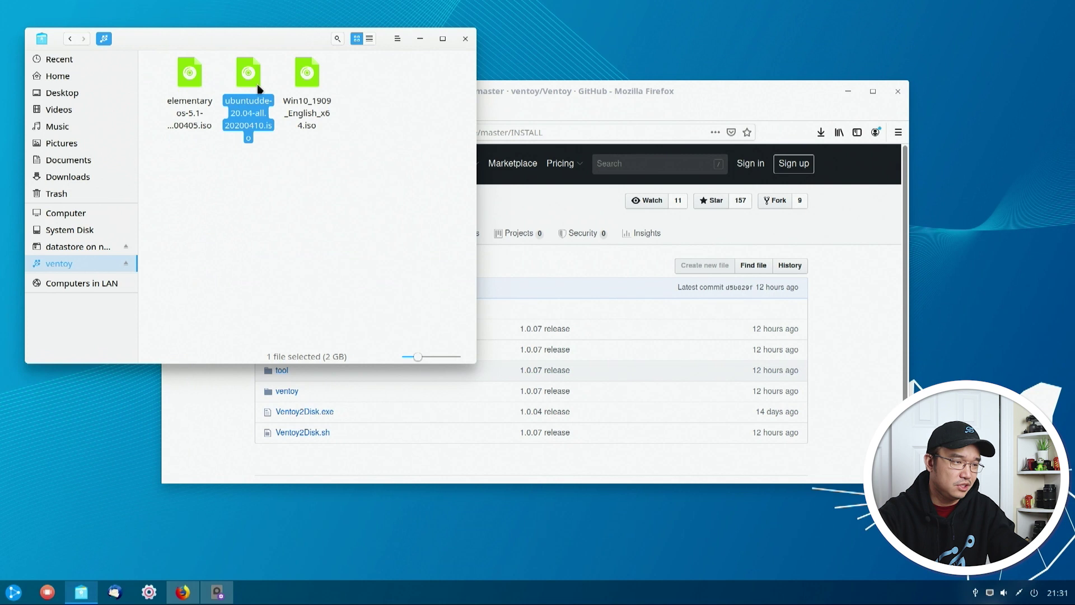
{"action": "left_click", "coordinate": [313, 85]}
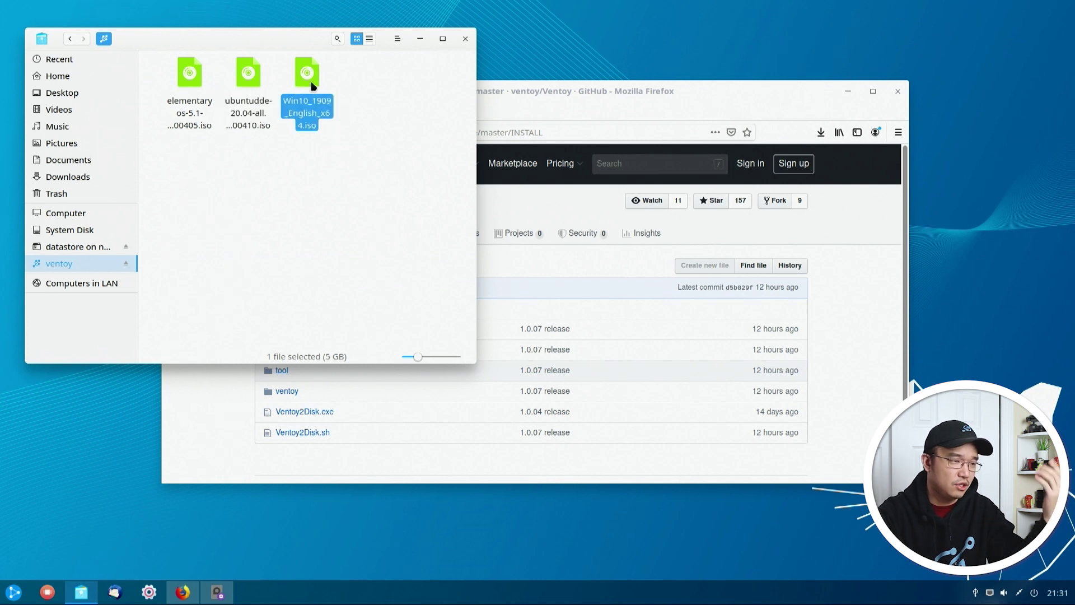
{"action": "left_click", "coordinate": [362, 245]}
{"action": "left_click", "coordinate": [14, 592]}
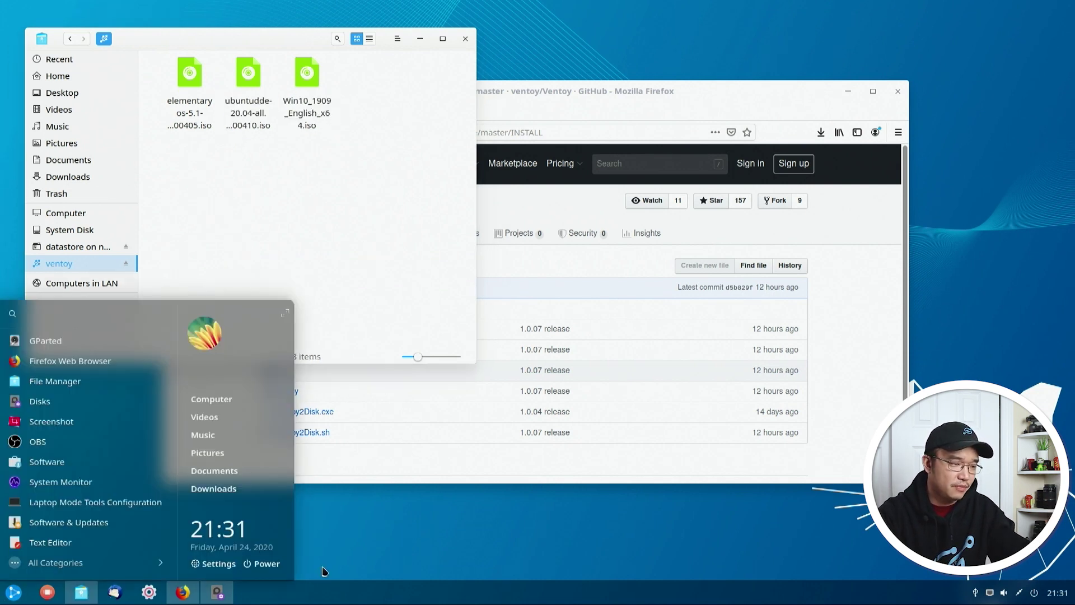
Step: Reboot and use the F8 boot menu to boot UEFI: PMAP, Partition 2 into Ventoy
{"action": "left_click", "coordinate": [261, 564]}
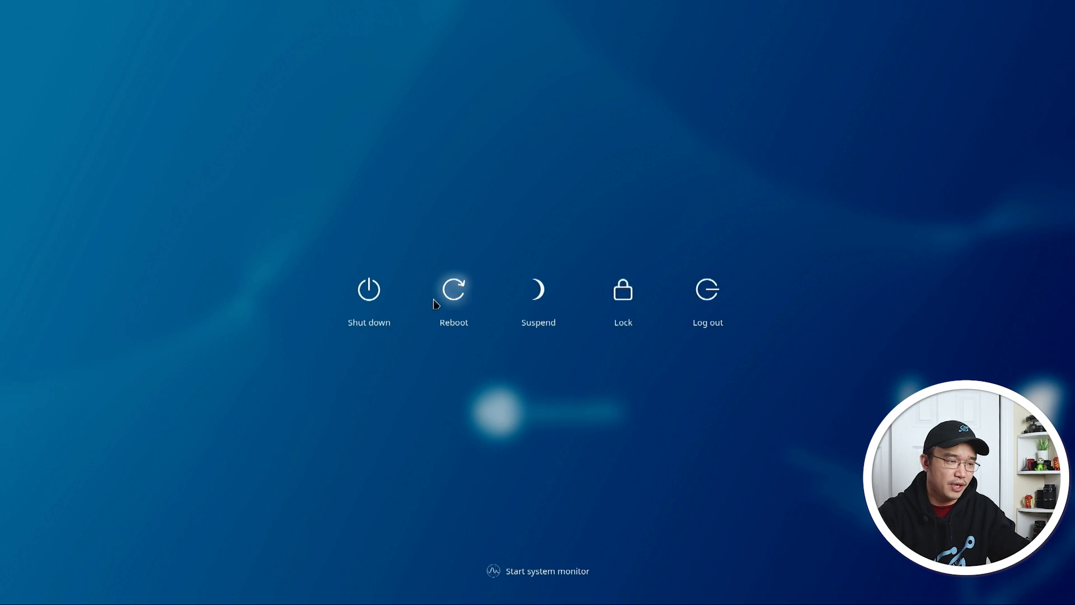
{"action": "left_click", "coordinate": [451, 297]}
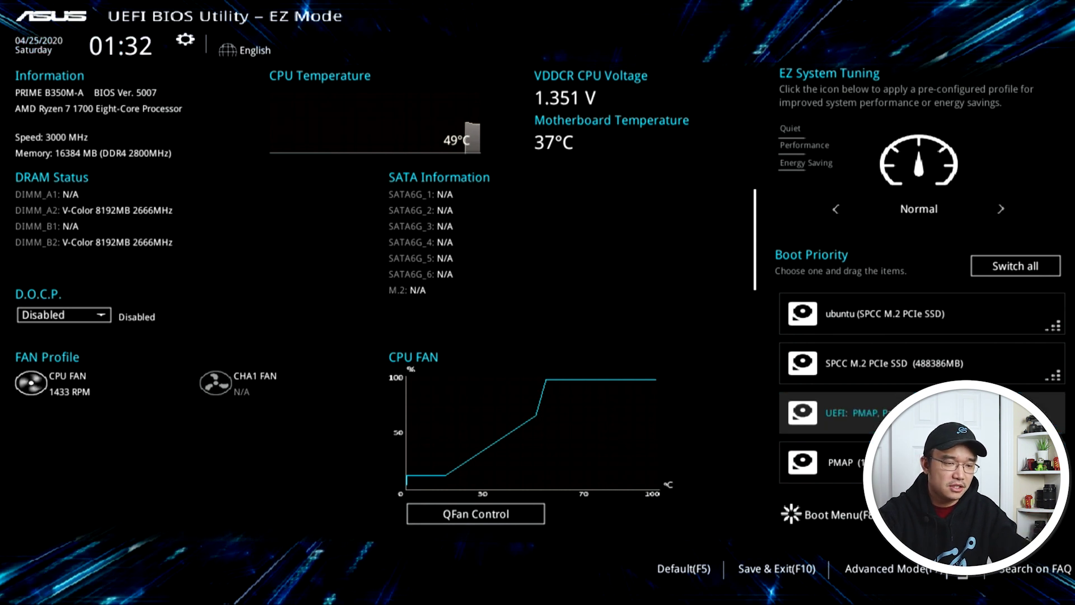
{"action": "key", "text": "F8"}
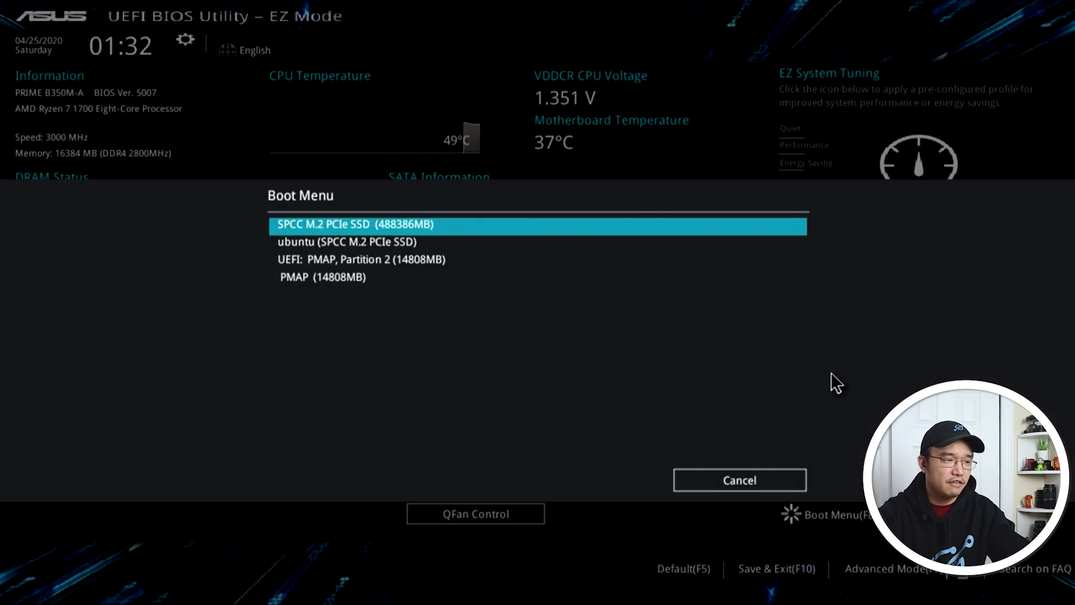
{"action": "key", "text": "Down"}
{"action": "key", "text": "Down"}
{"action": "key", "text": "Return"}
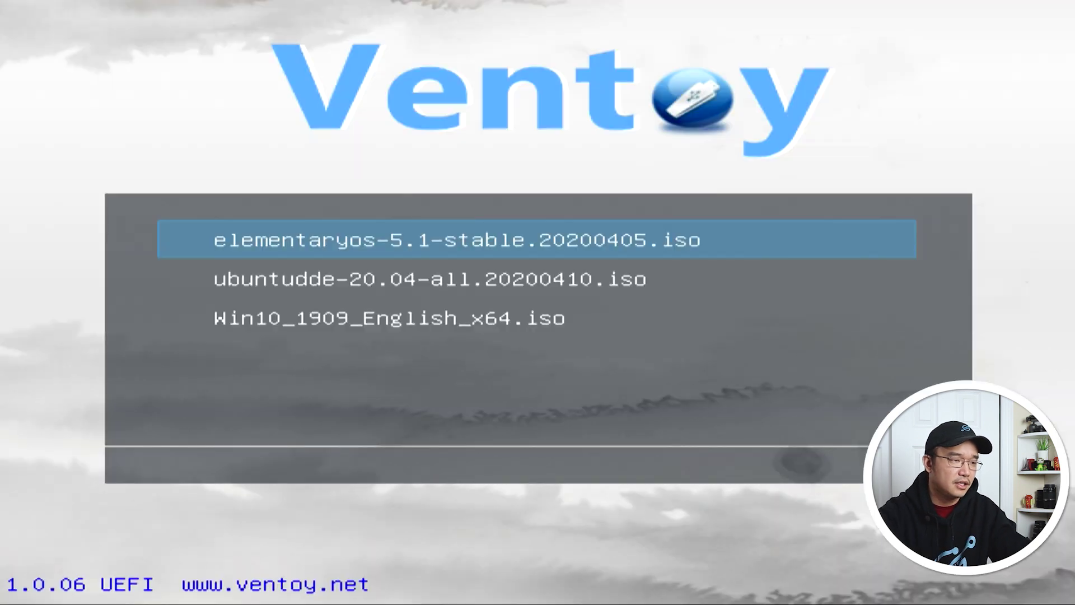
Step: Browse the Ventoy ISO list, leaving the ubuntudde-20.04 image highlighted
{"action": "key", "text": "Down"}
{"action": "key", "text": "Down"}
{"action": "key", "text": "Up"}
{"action": "key", "text": "Up"}
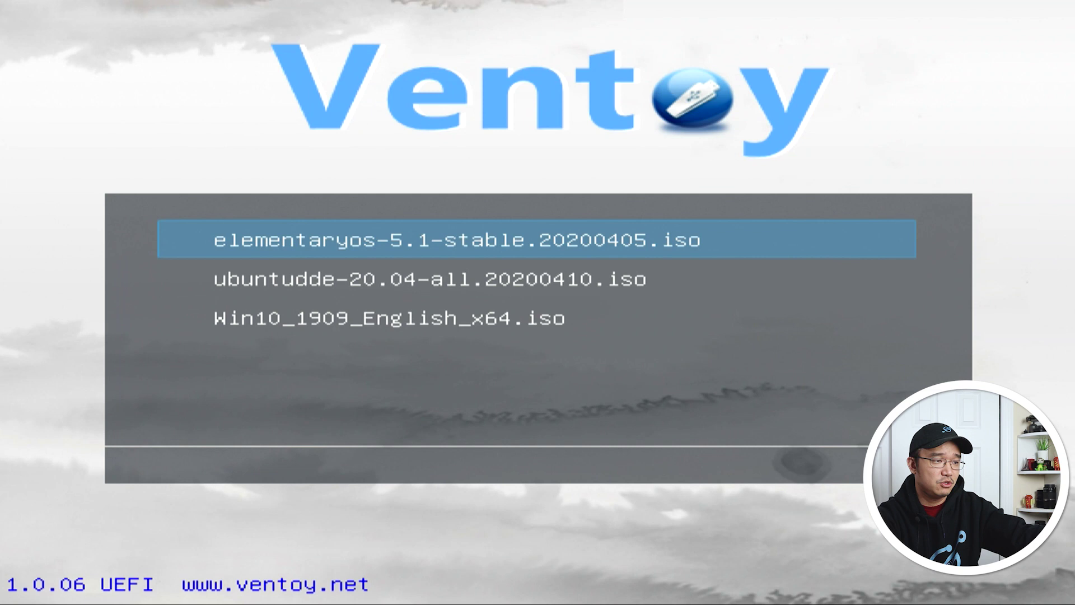
{"action": "key", "text": "Down"}
{"action": "key", "text": "Down"}
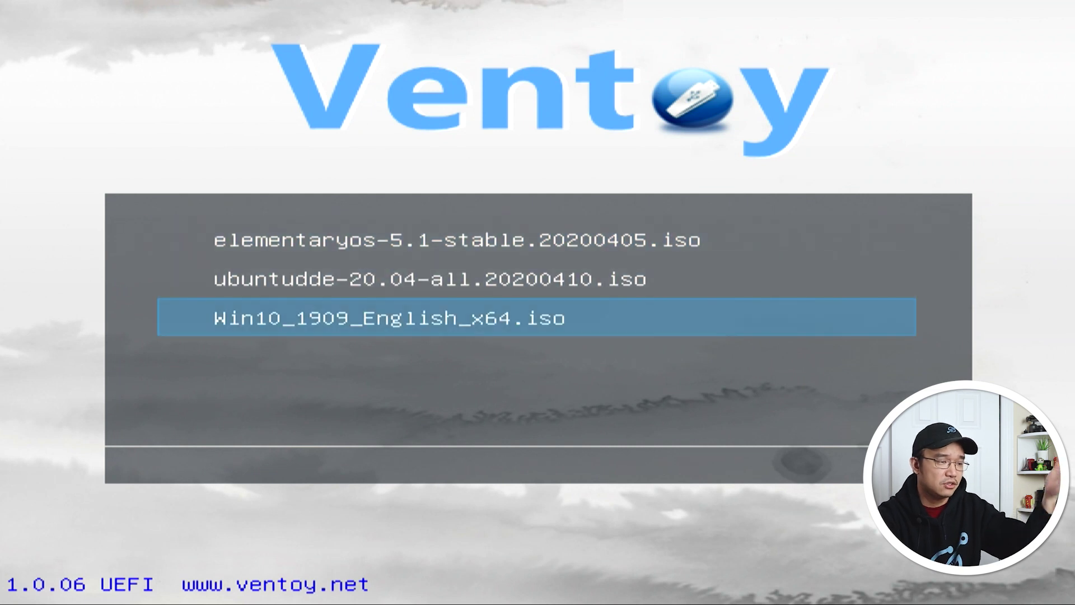